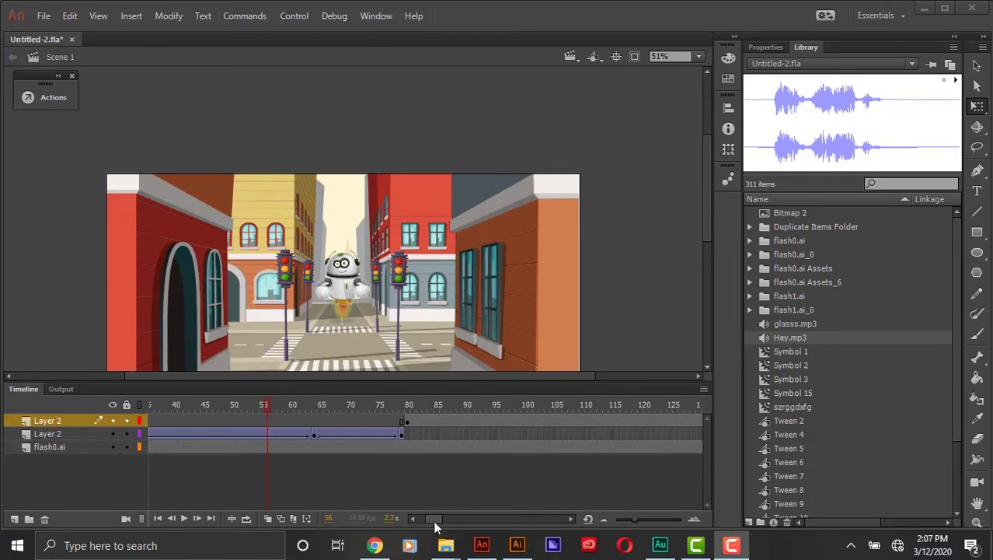
Scrub from frame 1 to preview the robot flying down into the street, ending at frame 69.
left_click_drag(434, 519, 424, 516)
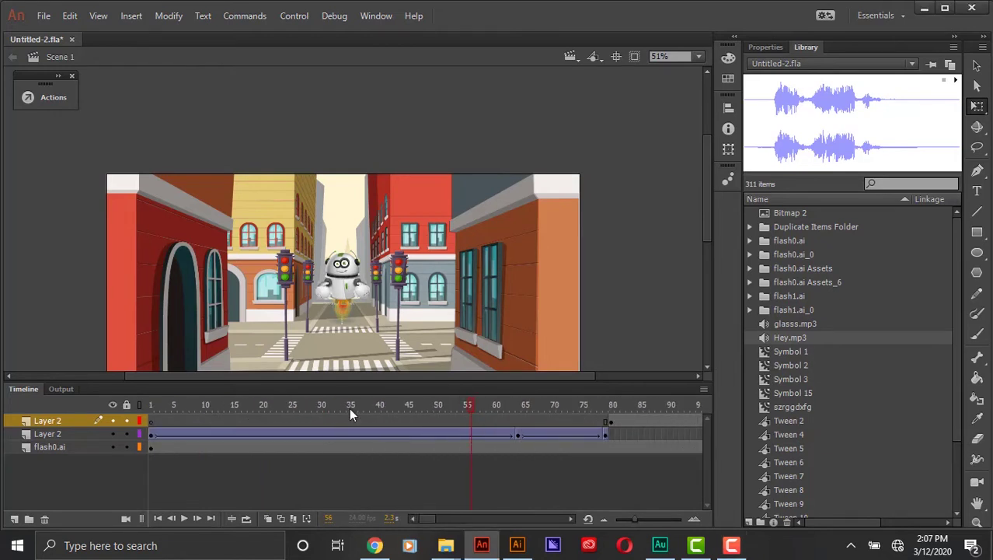
left_click(222, 406)
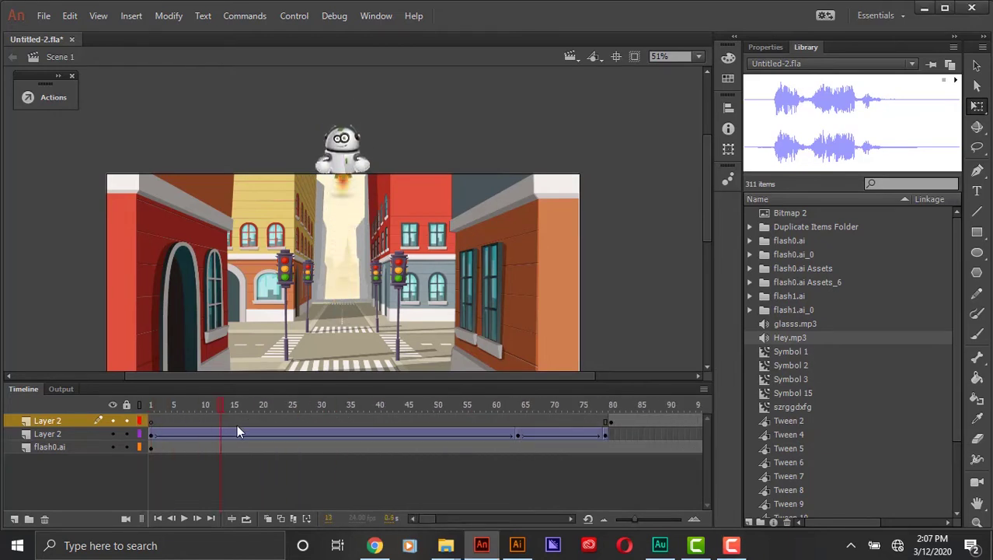
mouse_move(237, 430)
left_mouse_down()
mouse_move(364, 429)
mouse_move(519, 446)
mouse_move(173, 430)
mouse_move(566, 459)
mouse_move(241, 451)
left_mouse_up()
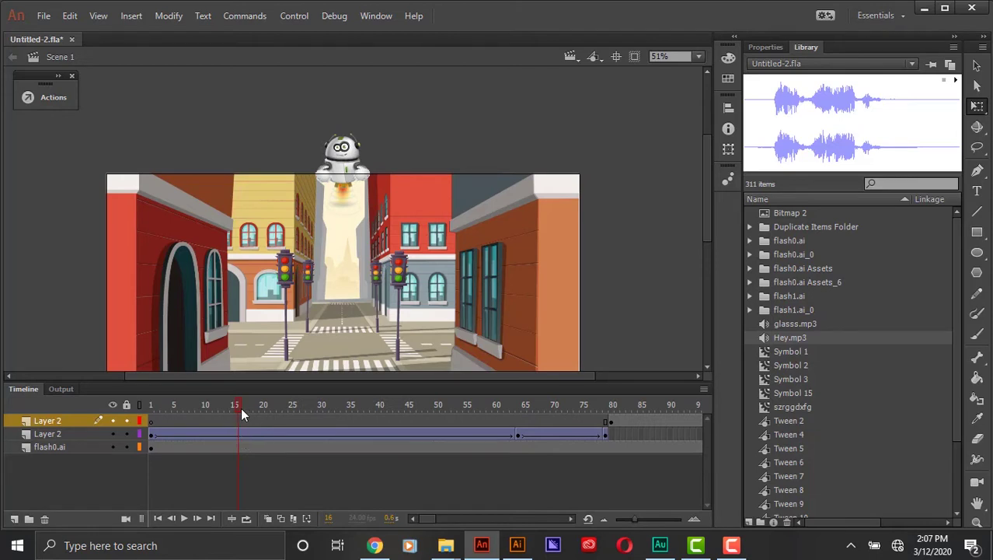
left_click_drag(241, 414, 548, 435)
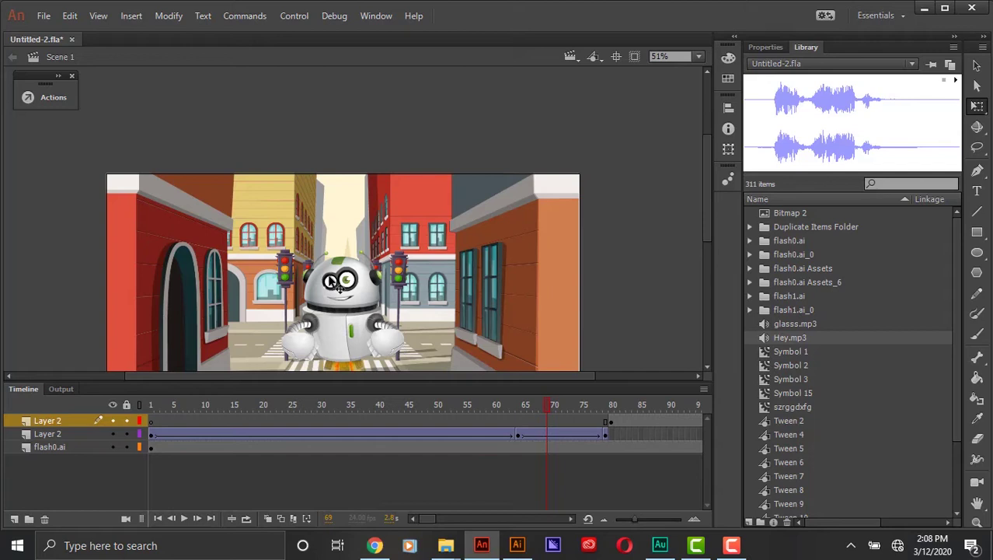
scroll(347, 246, "down", 3)
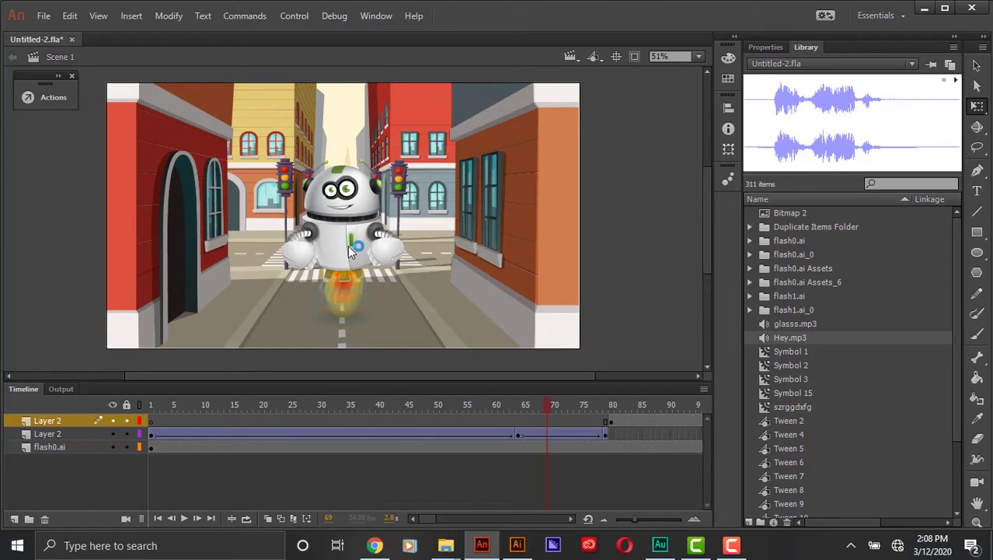
In Illustrator, select and copy the cracked-glass bullet-hole artwork.
left_click(516, 545)
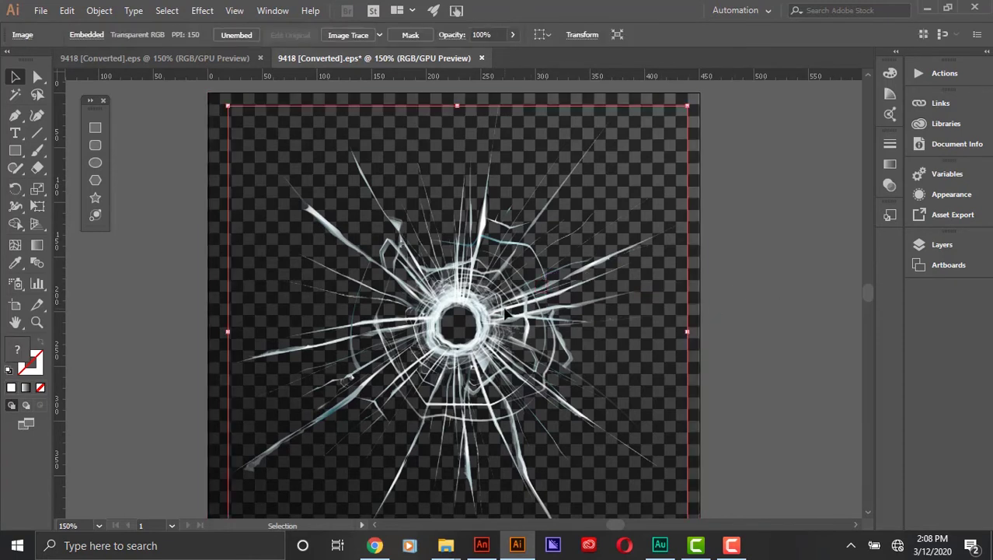
key("a")
key("v")
Paste the cracked-glass artwork with its layers onto a new layer in Animate.
left_click(482, 544)
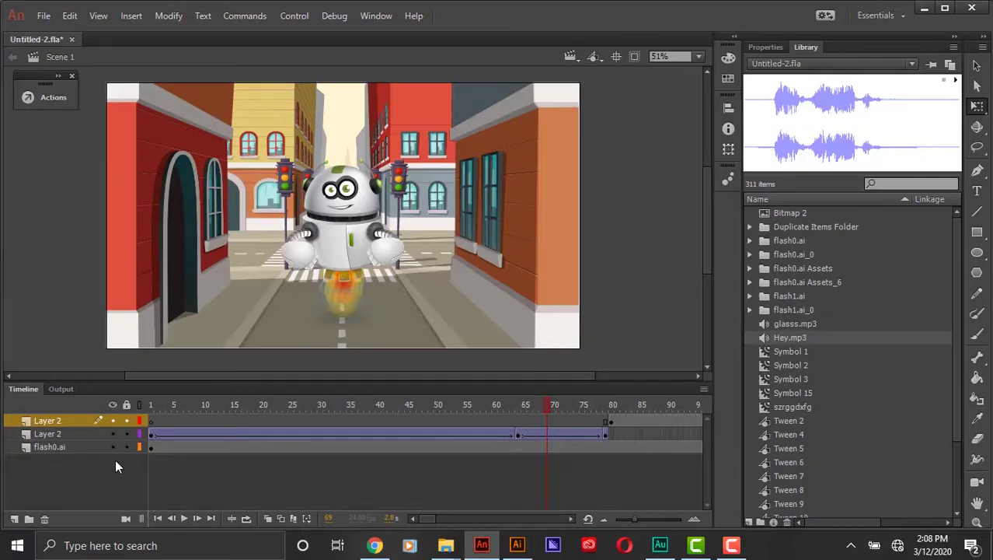
left_click(14, 519)
left_click(151, 420)
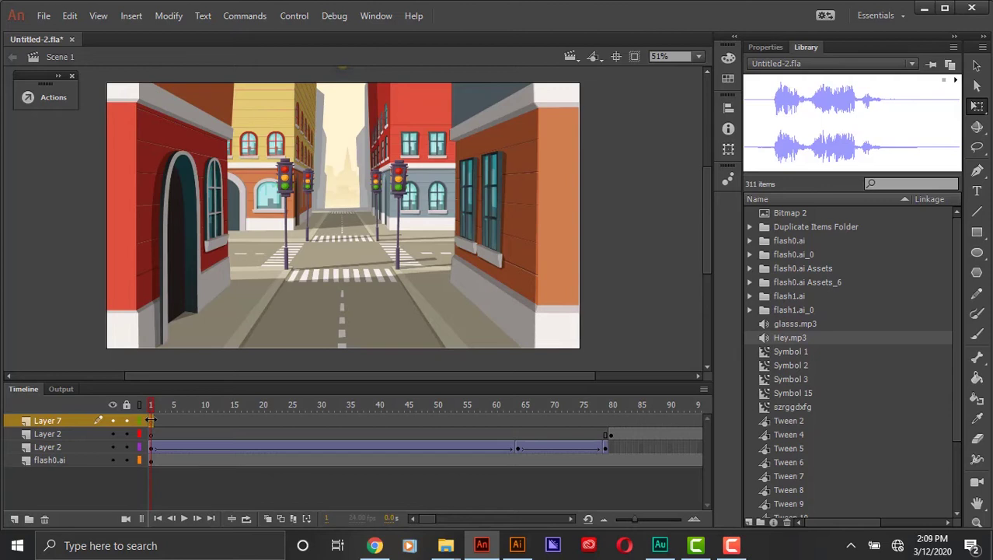
key("ctrl+v")
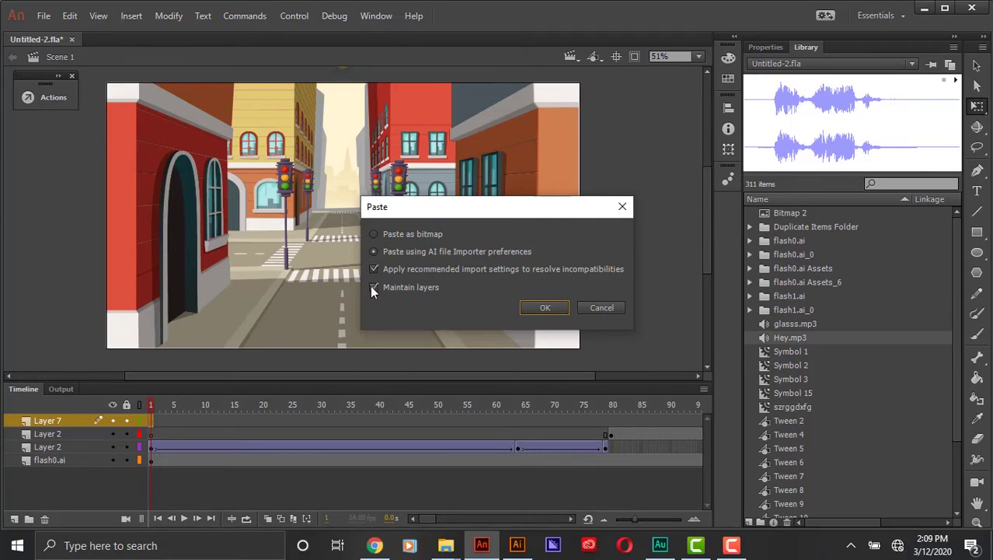
left_click(529, 308)
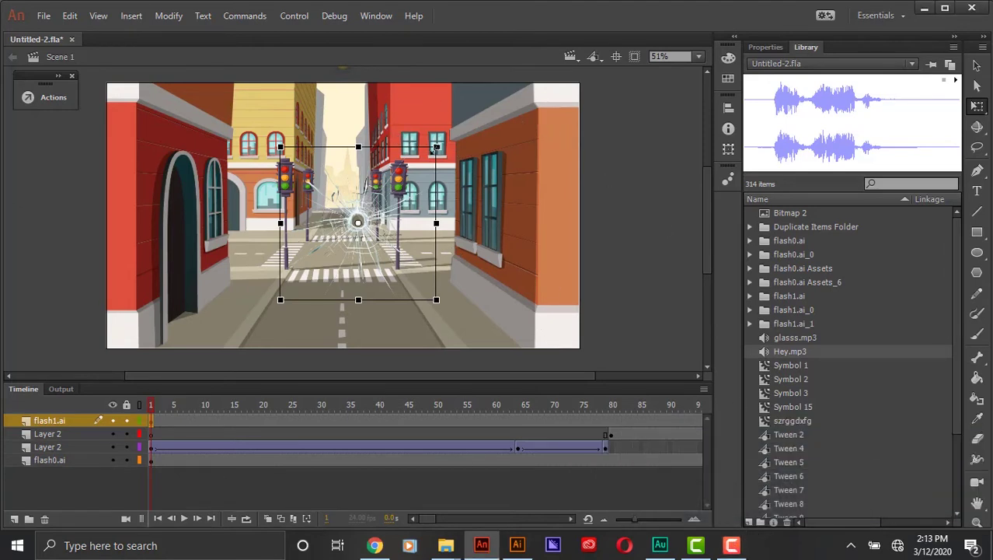
Resize and nudge the cracked glass so it sits over the middle of the street.
left_click_drag(436, 146, 534, 63)
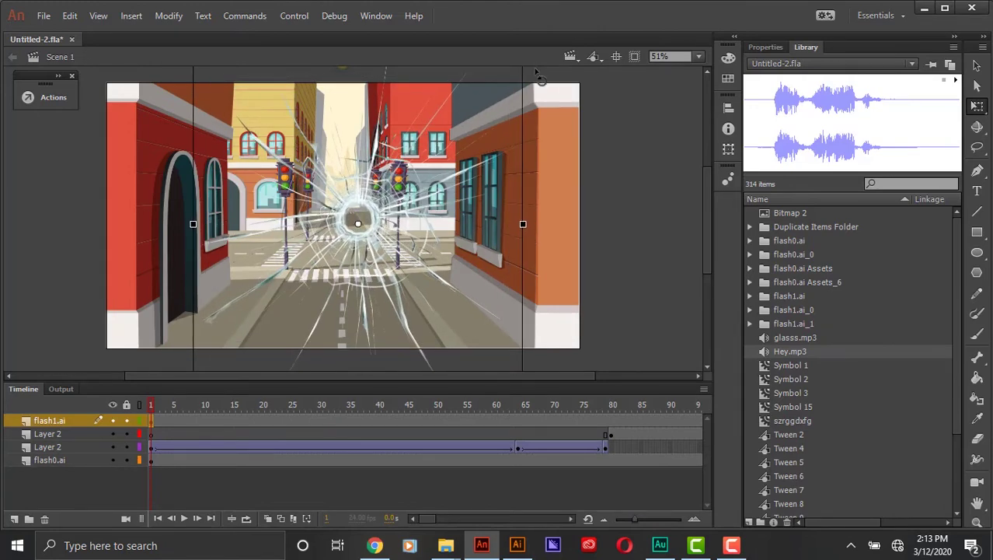
left_click_drag(522, 225, 540, 225)
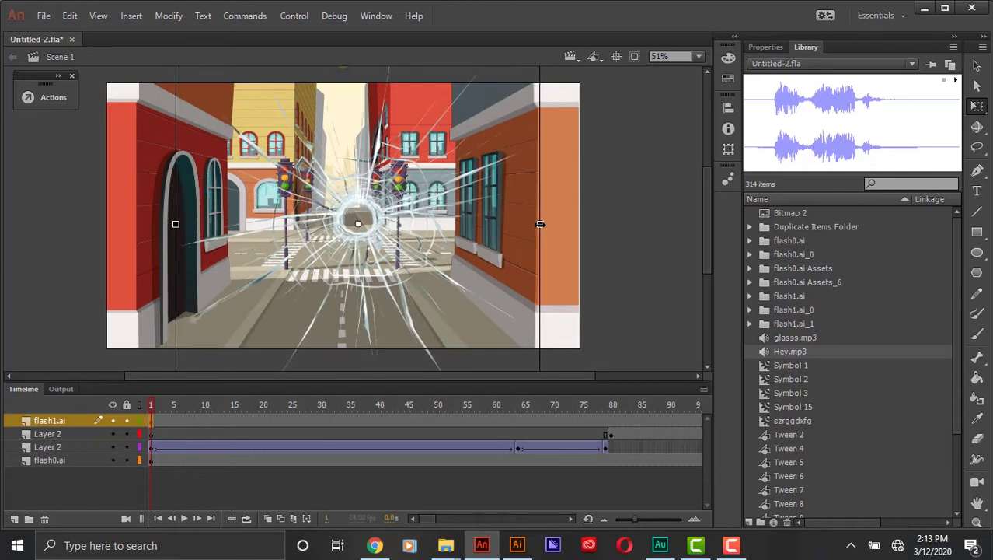
scroll(528, 309, "up", 2)
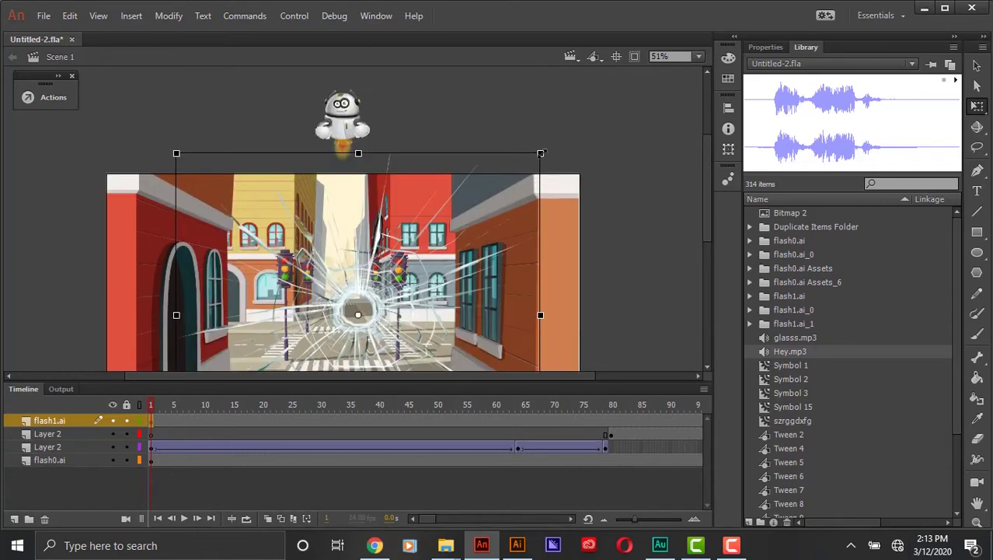
left_click_drag(541, 153, 504, 184)
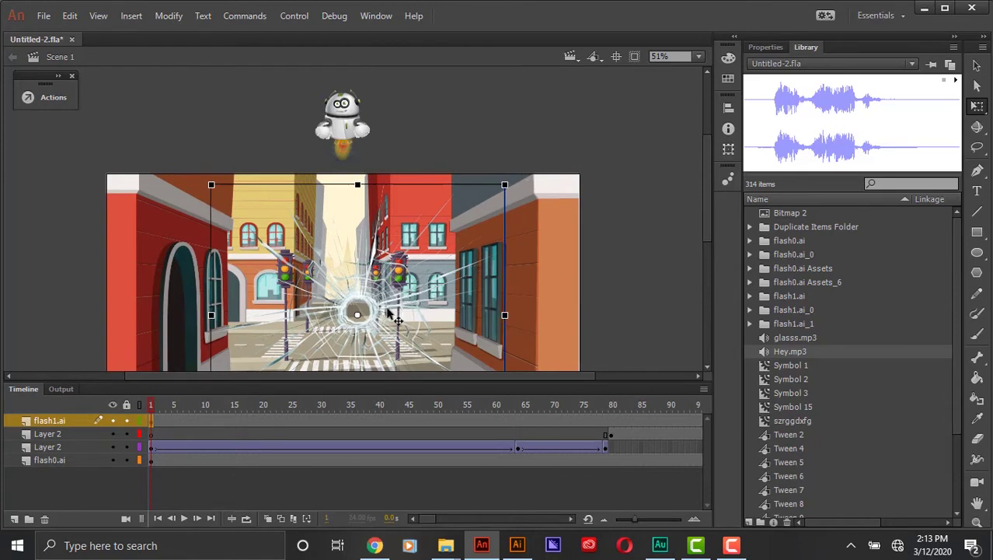
left_click_drag(392, 315, 386, 315)
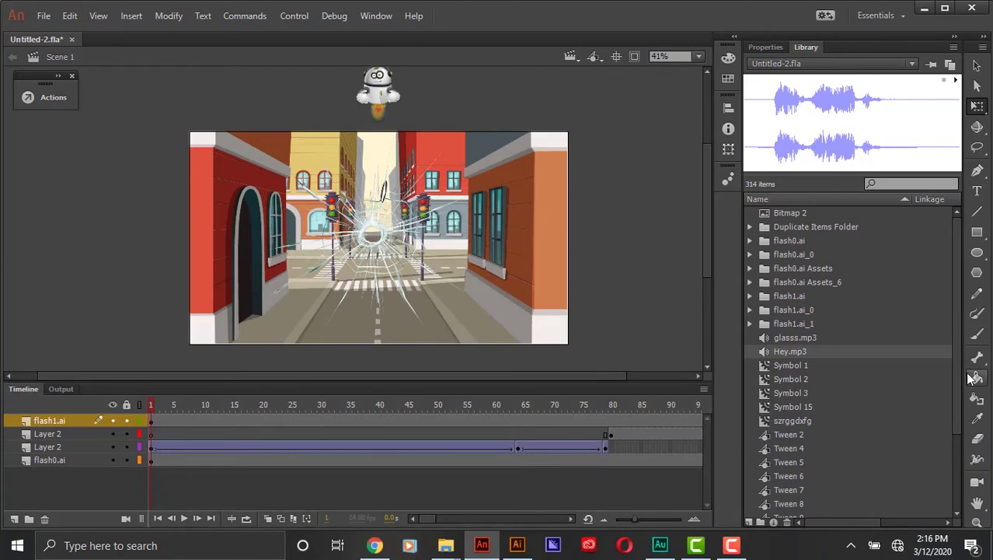
left_click(394, 234)
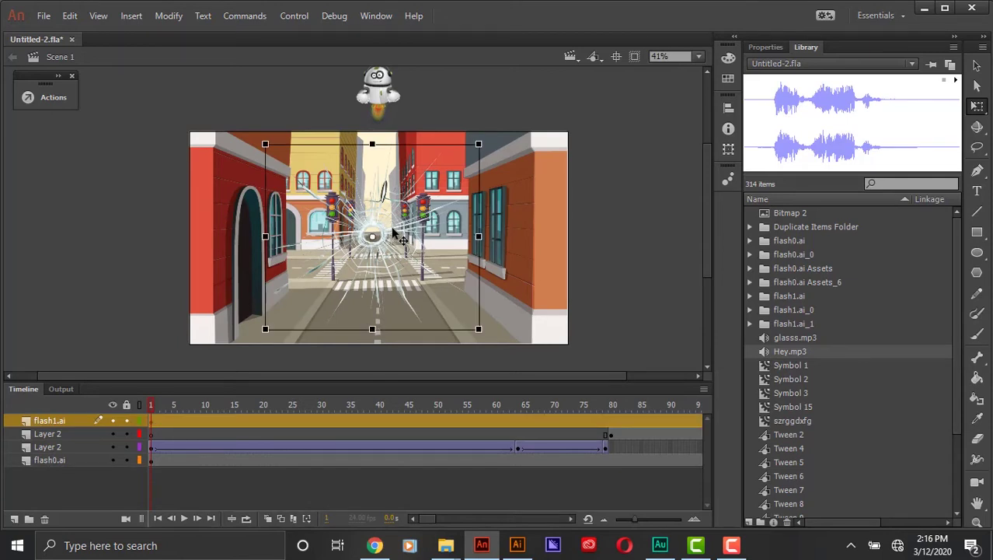
Convert the selected cracked glass into a Movie Clip symbol and check it in the Library.
key("F8")
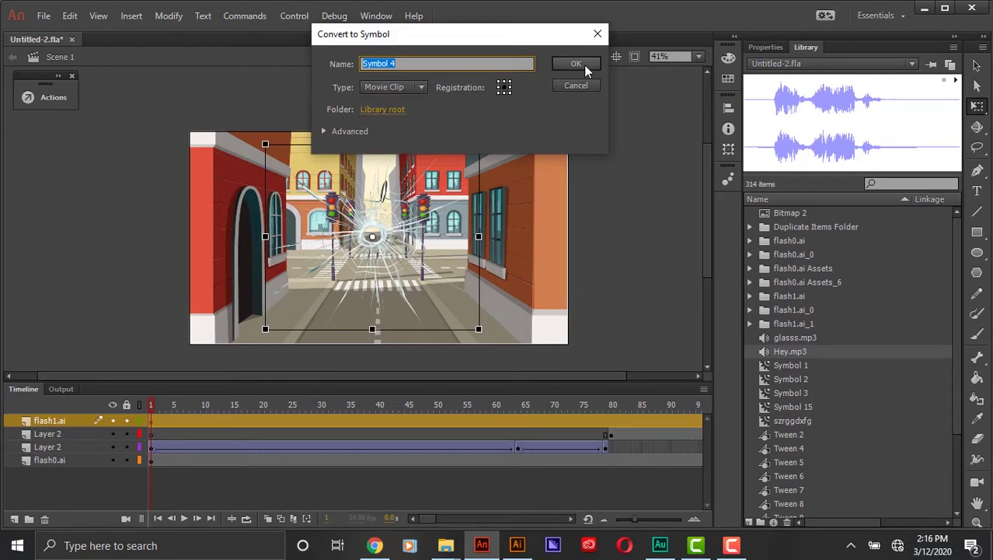
left_click(584, 64)
left_click(731, 545)
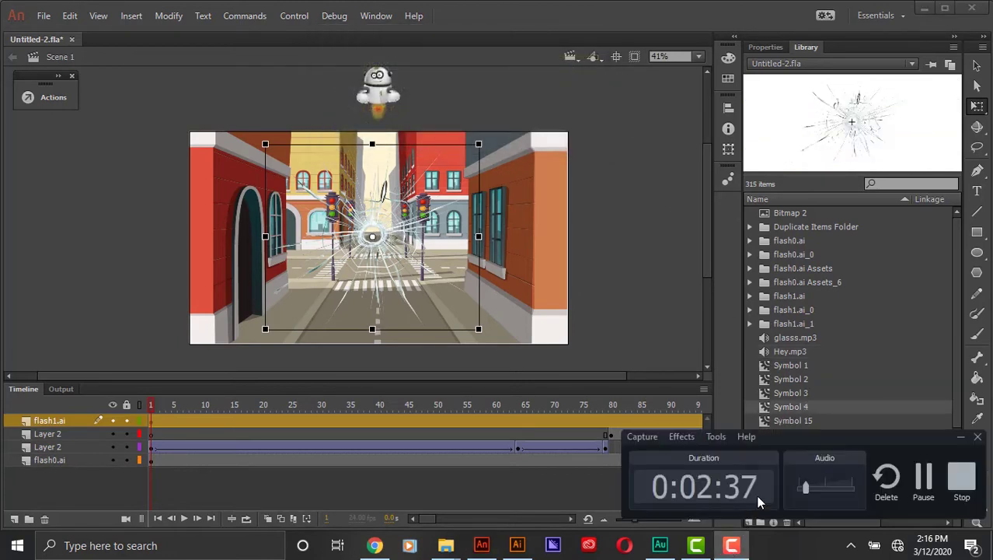
left_click(590, 261)
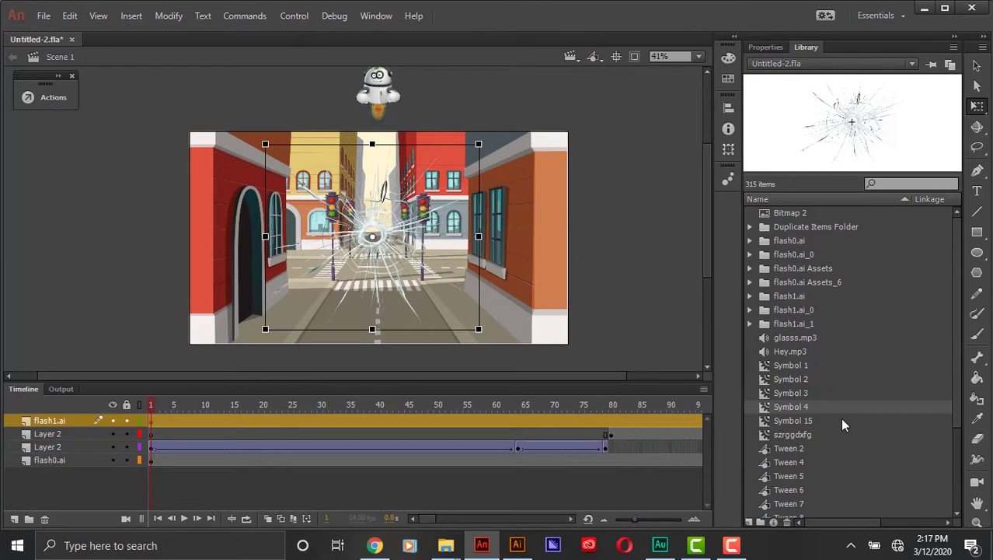
left_click(723, 549)
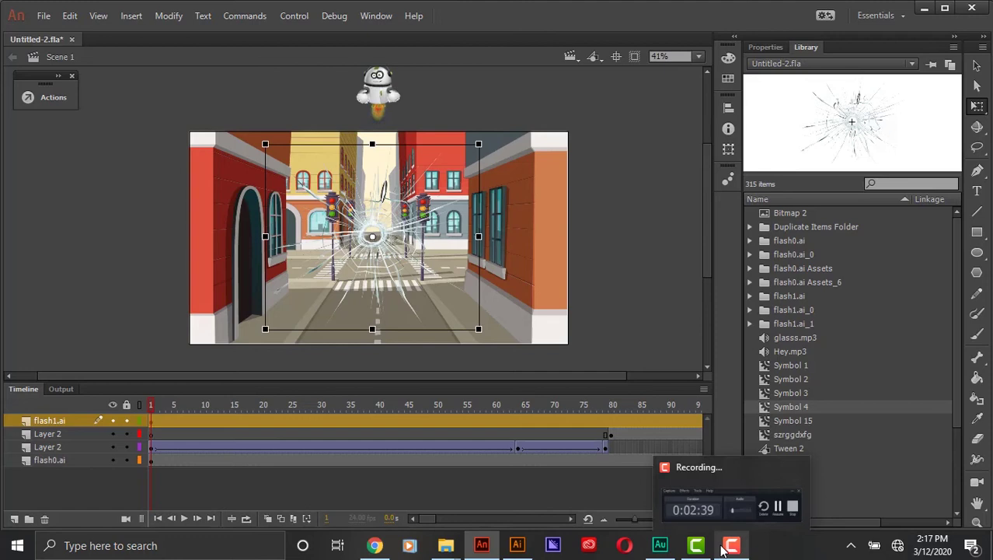
left_click(926, 489)
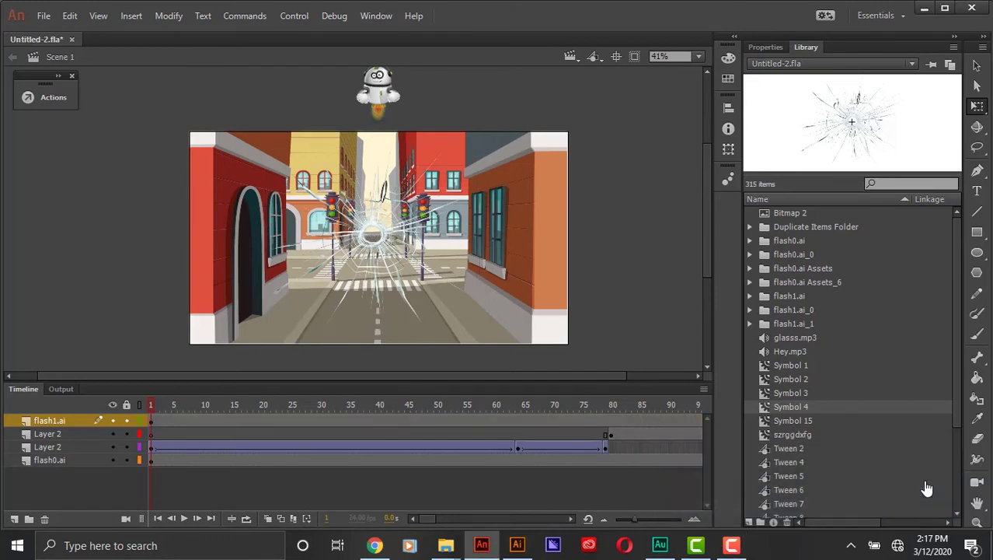
Inside the glass symbol, add a new layer with a small red oval at the crack's centre.
double_click(389, 235)
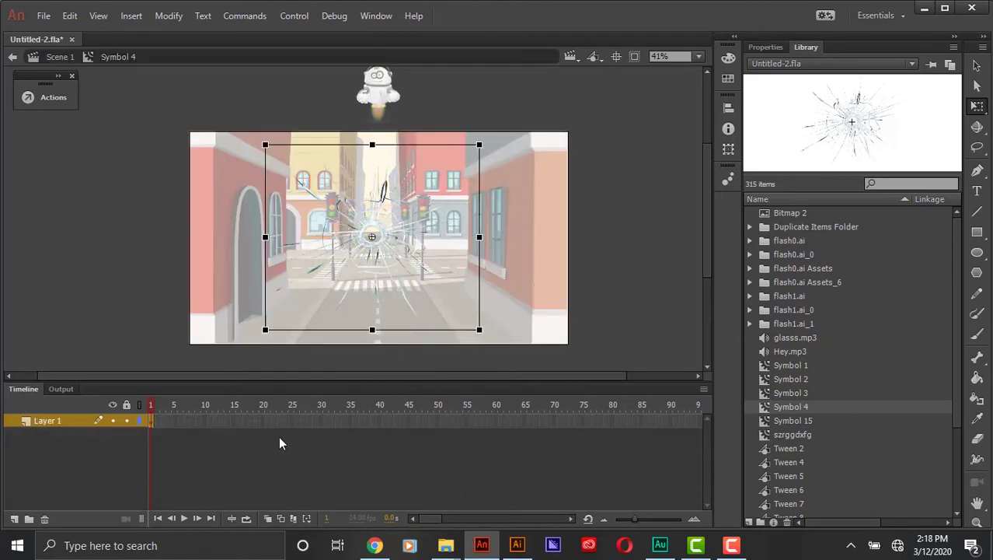
left_click(14, 518)
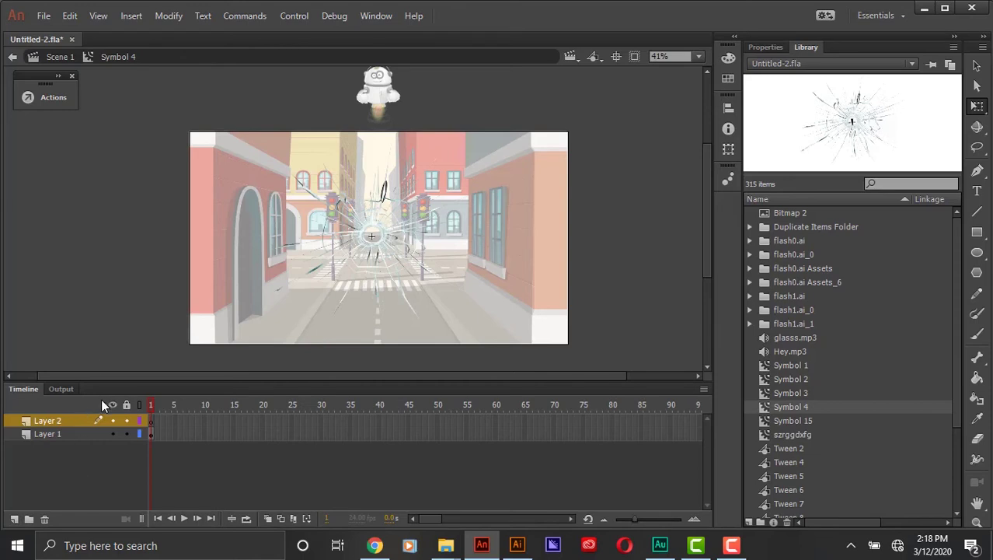
left_click(984, 254)
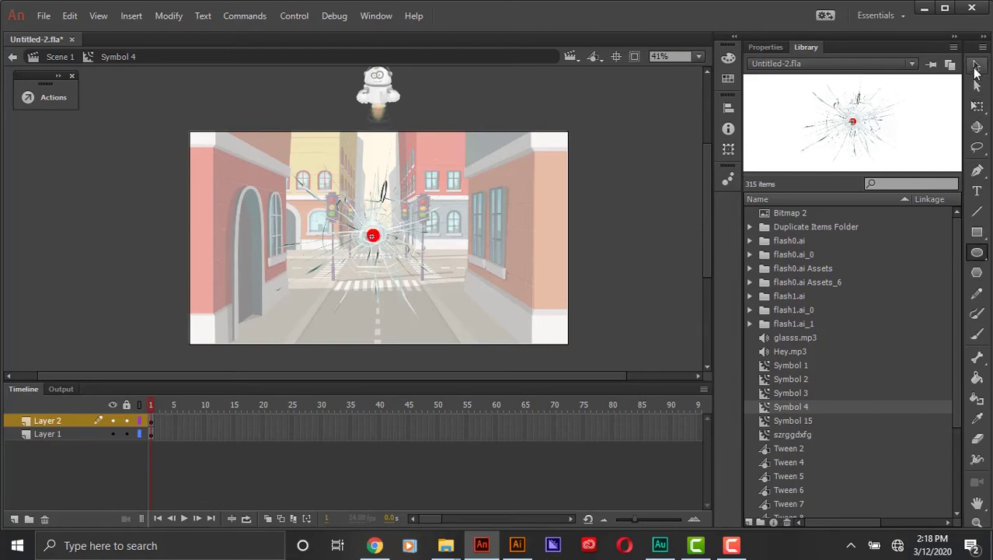
left_click(978, 69)
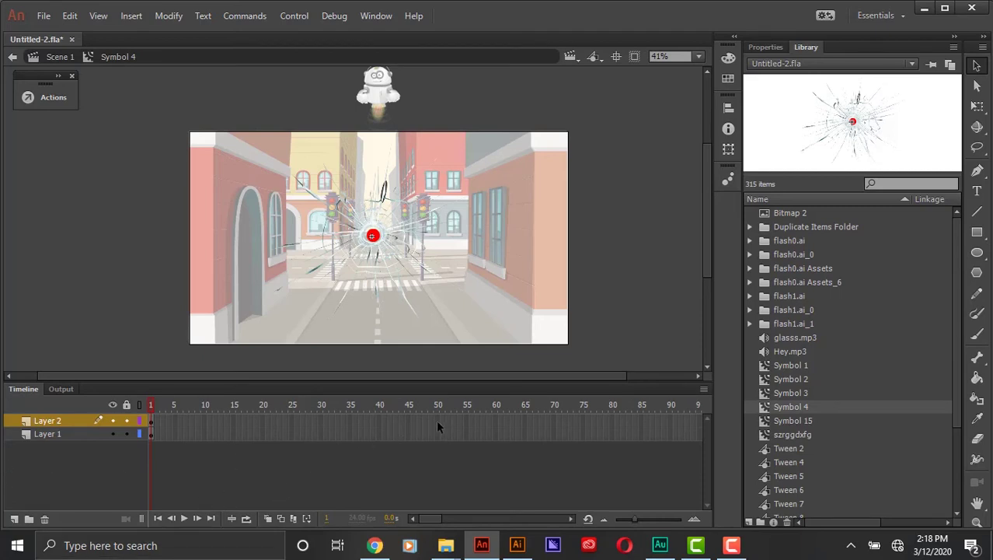
Extend frames to 50 and classic-tween the red dot, enlarging it to cover the stage at frame 50.
key("F7")
left_click(436, 433)
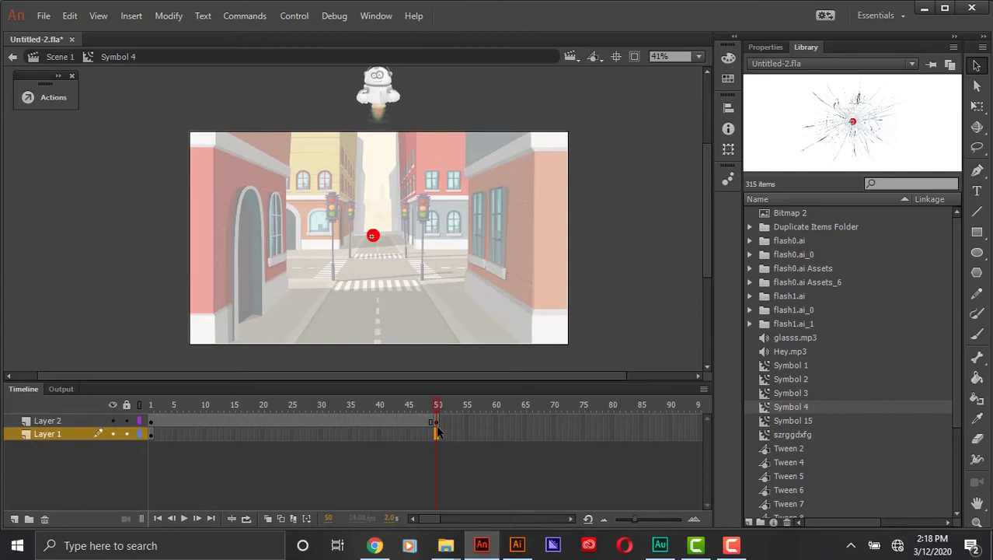
right_click(385, 423)
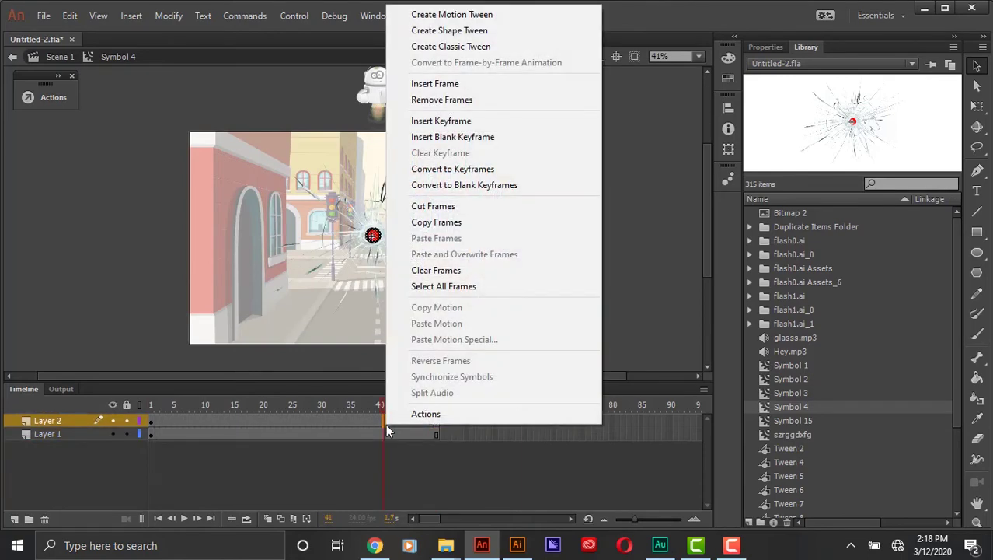
left_click(480, 47)
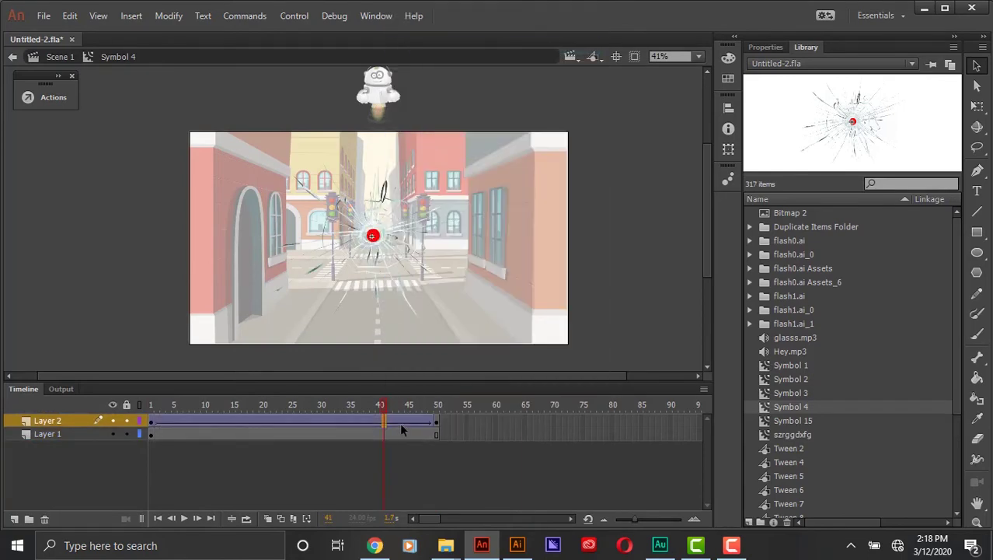
left_click(436, 422)
left_click(977, 106)
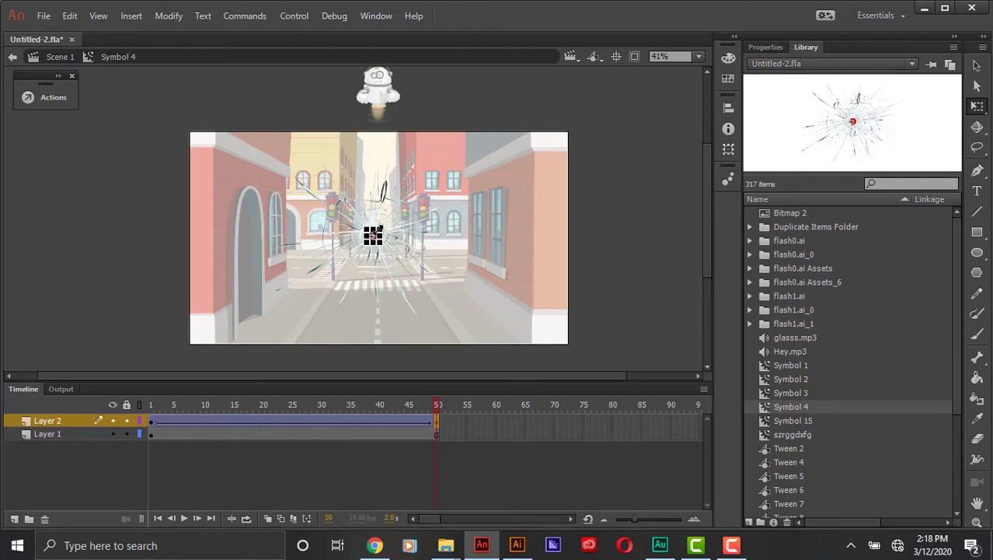
mouse_move(381, 227)
left_mouse_down()
mouse_move(479, 128)
mouse_move(561, 84)
left_mouse_up()
left_click(617, 145)
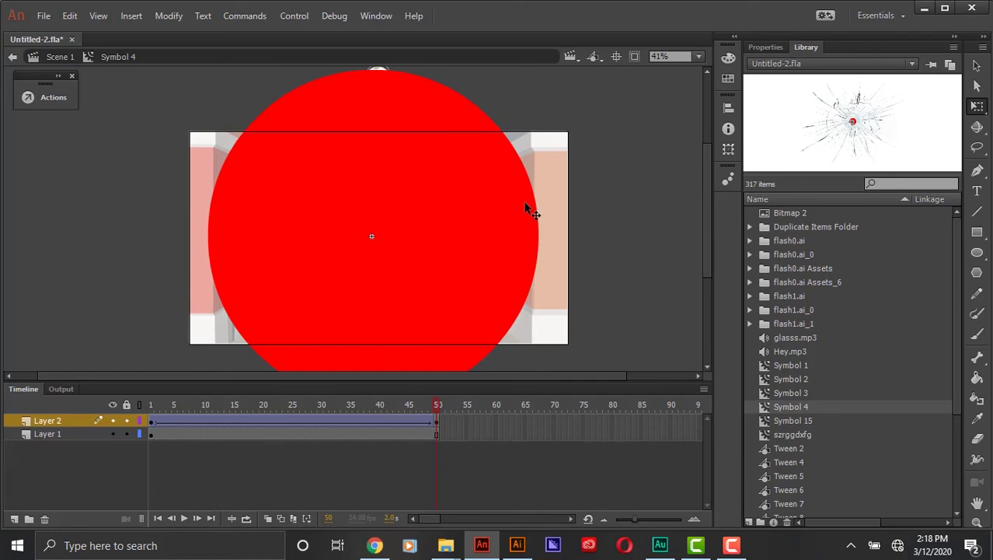
Scrub frames 1–50 to check the circle's growth, then select the Layer 1 and Layer 2 spans.
left_click(150, 405)
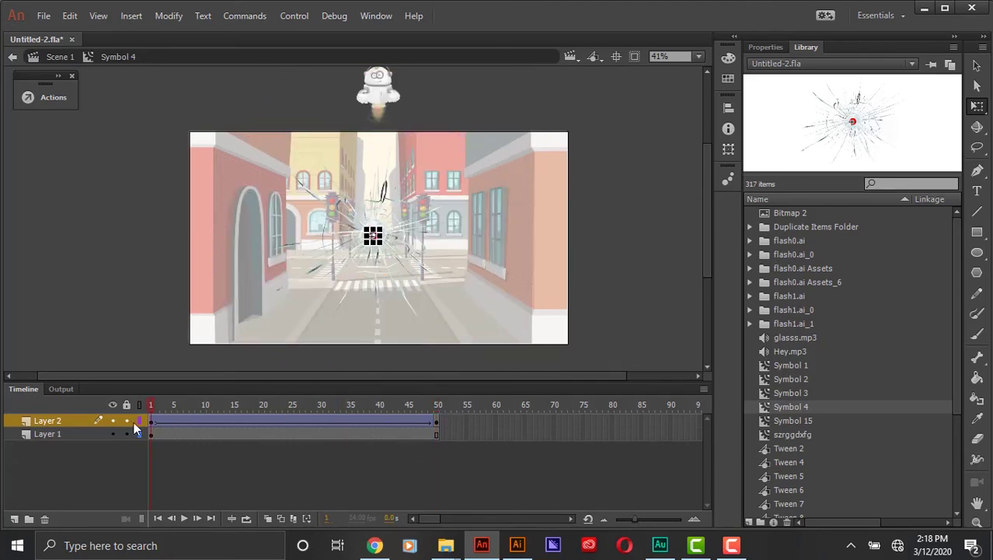
left_click_drag(150, 421, 436, 420)
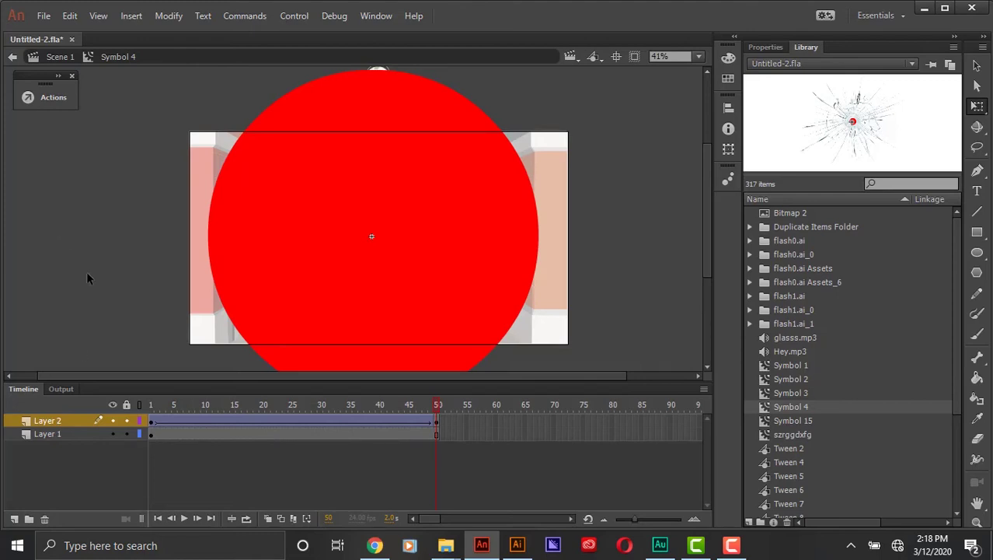
left_click(378, 263)
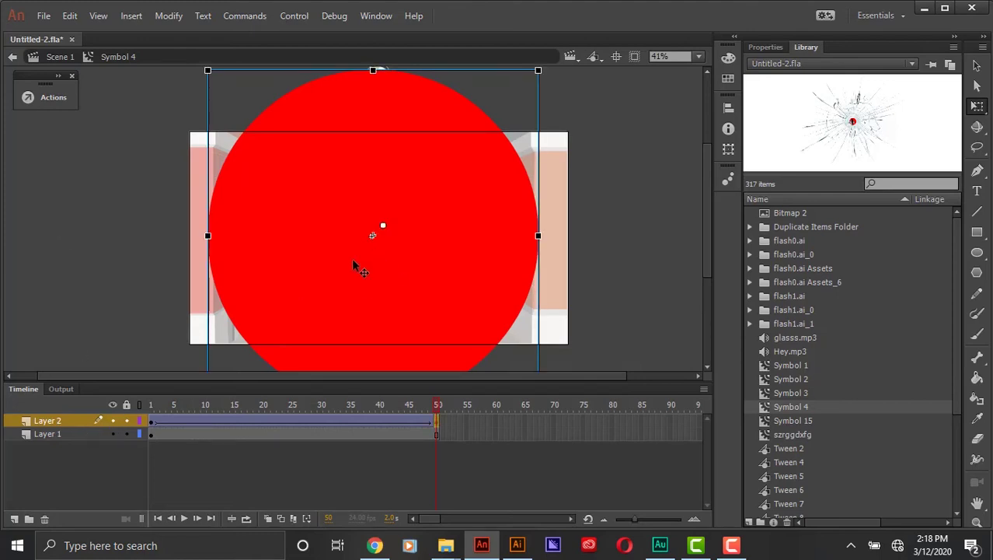
left_click(69, 420)
left_click(63, 435)
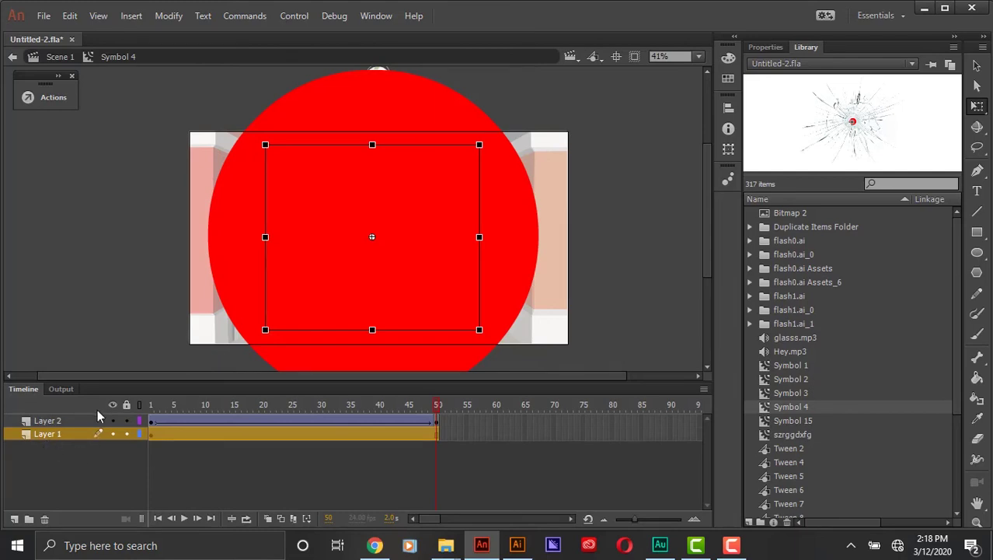
left_click(57, 422)
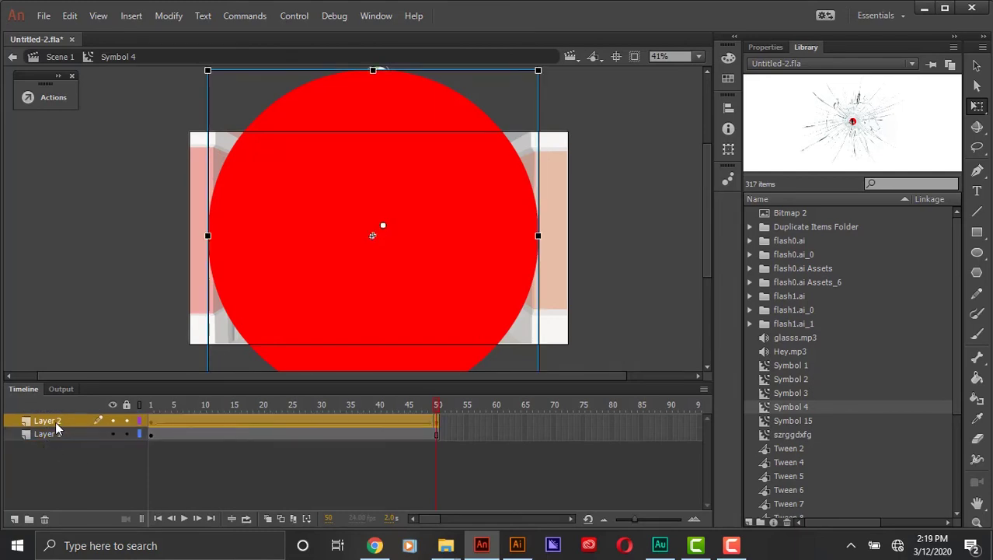
Make Layer 2 a mask over Layer 1 and scrub to preview the cracked-glass reveal.
right_click(56, 424)
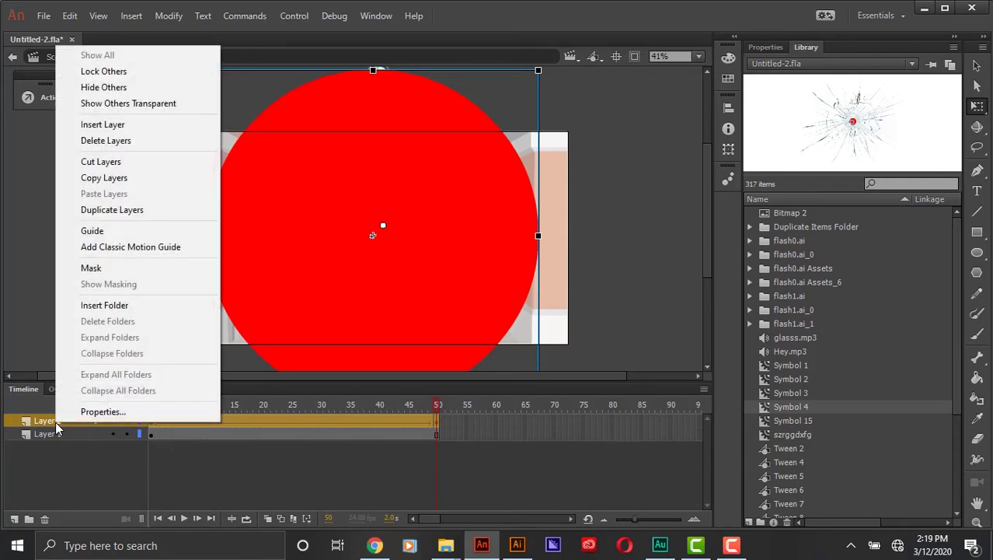
left_click(92, 268)
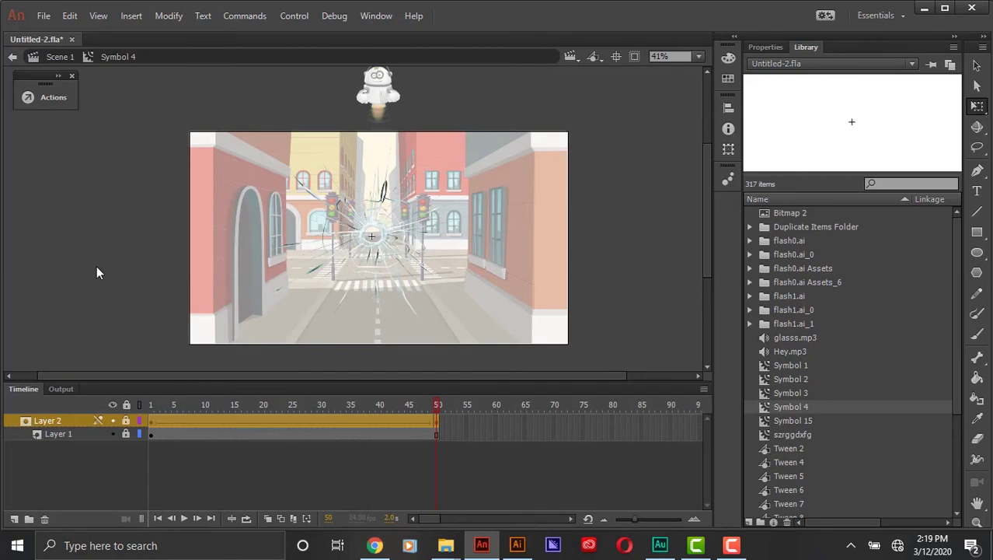
left_click(435, 409)
mouse_move(436, 405)
left_mouse_down()
mouse_move(132, 426)
mouse_move(307, 428)
left_mouse_up()
mouse_move(401, 436)
left_mouse_down()
mouse_move(127, 450)
mouse_move(325, 438)
left_mouse_up()
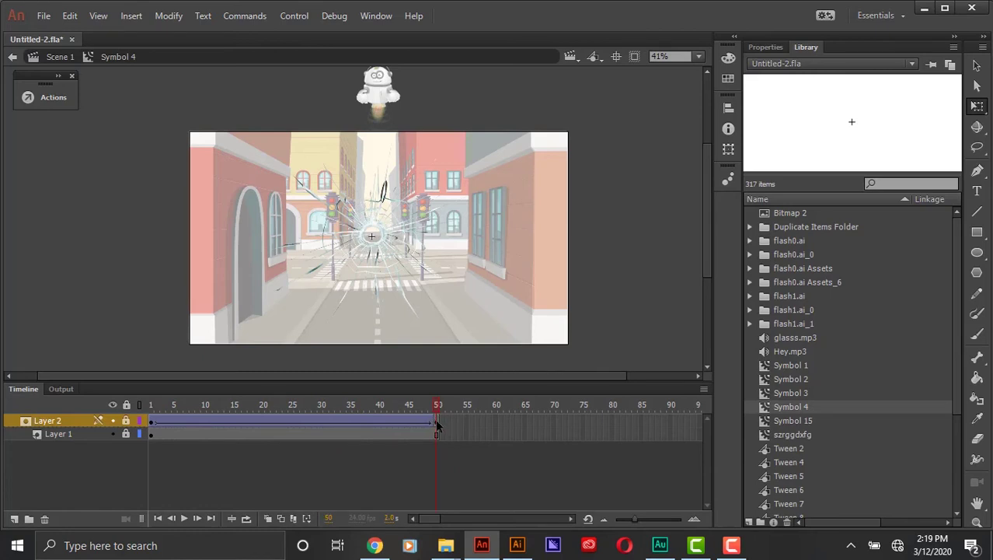
Add a stop(); action script to frame 50 of Layer 2.
right_click(435, 423)
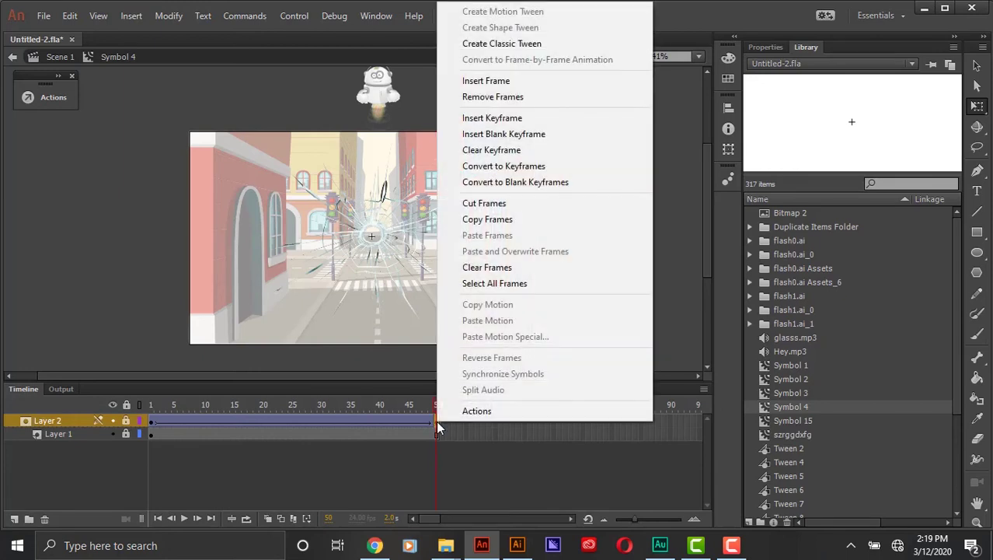
left_click(477, 411)
type("s")
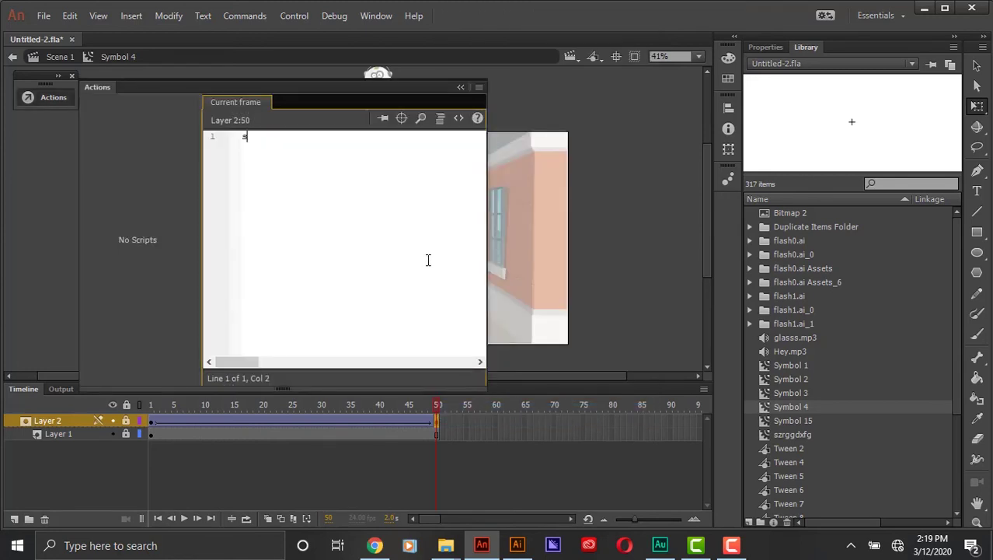
type("top(")
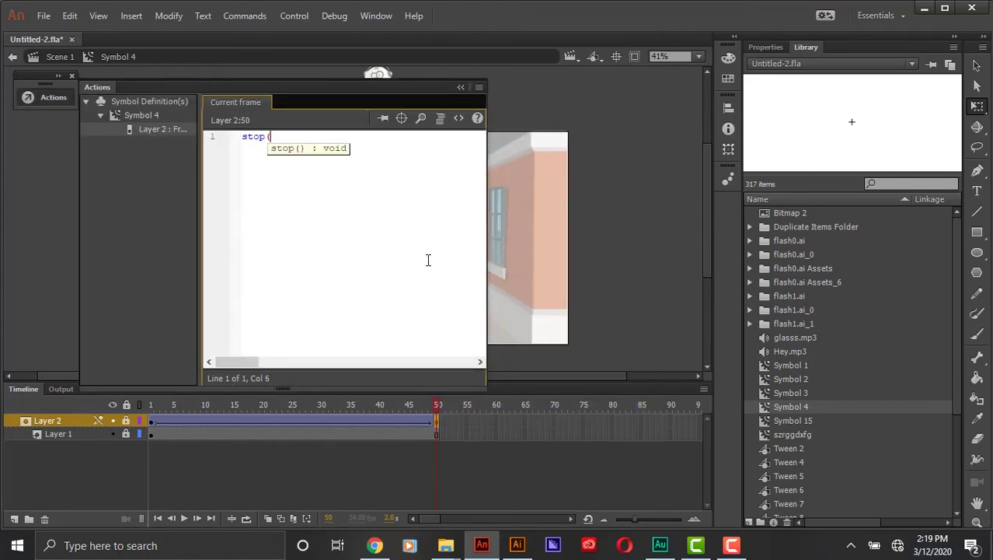
type(")")
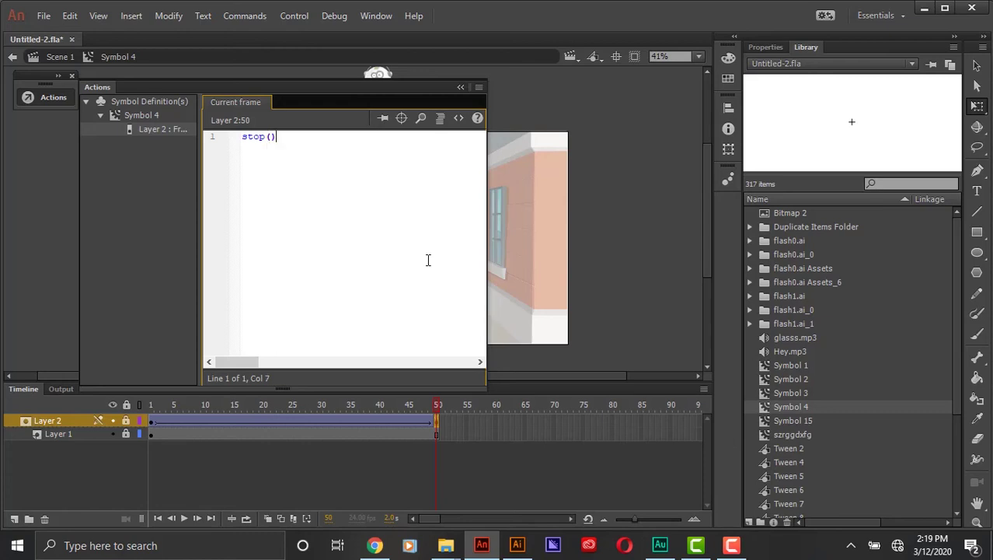
type(";")
left_click(41, 281)
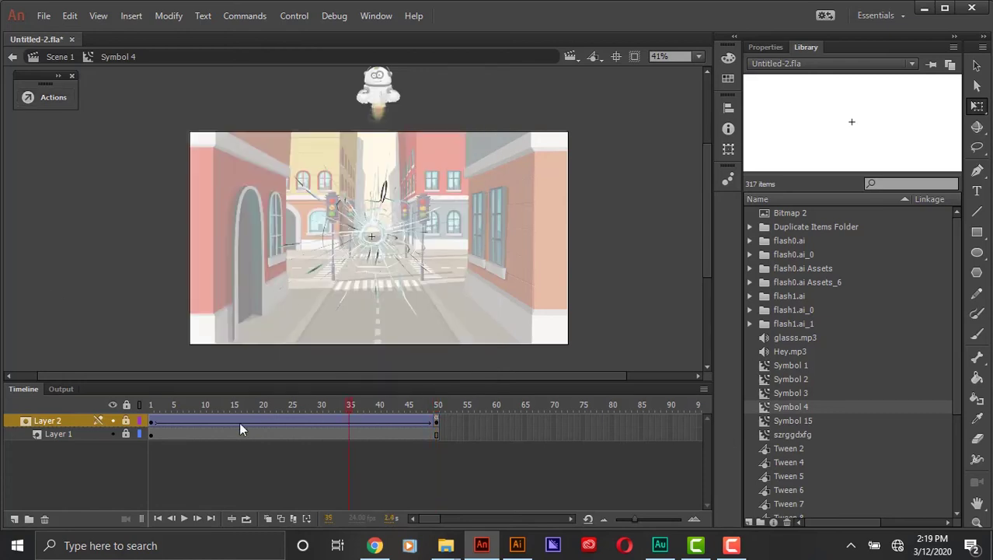
Place glasss.mp3 at frame 1 of a new Layer 3, play it, and exit to Scene 1.
left_click_drag(440, 412, 466, 424)
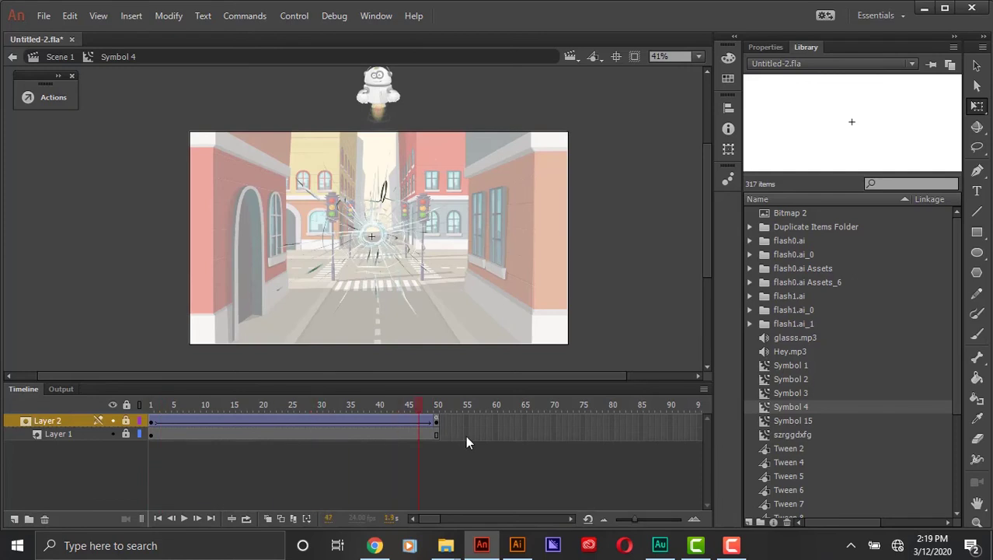
left_click(15, 519)
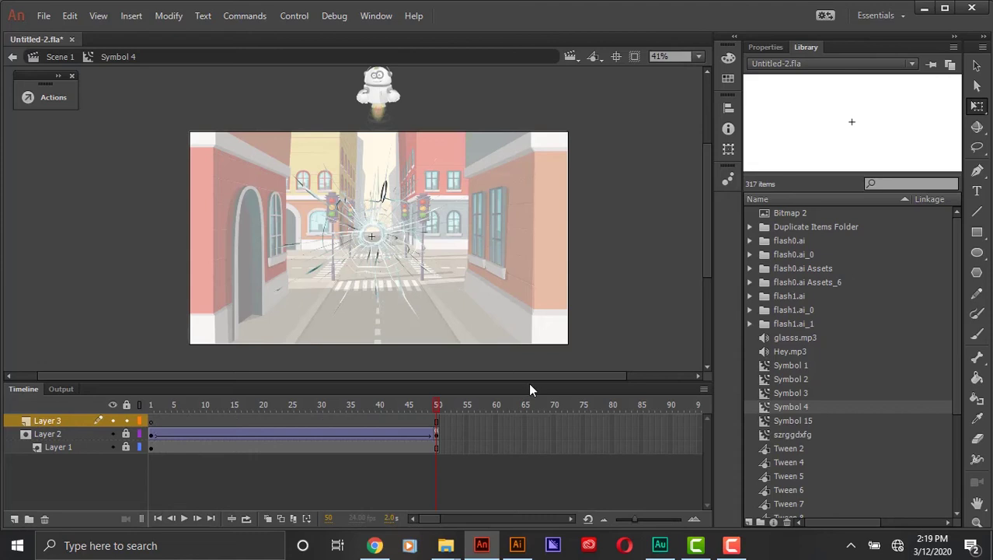
left_click(151, 420)
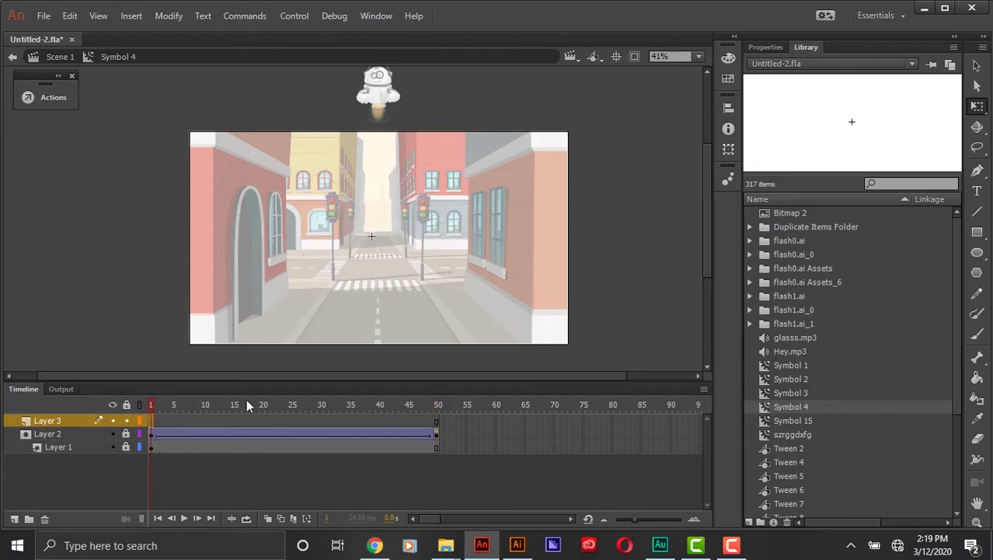
left_click(800, 339)
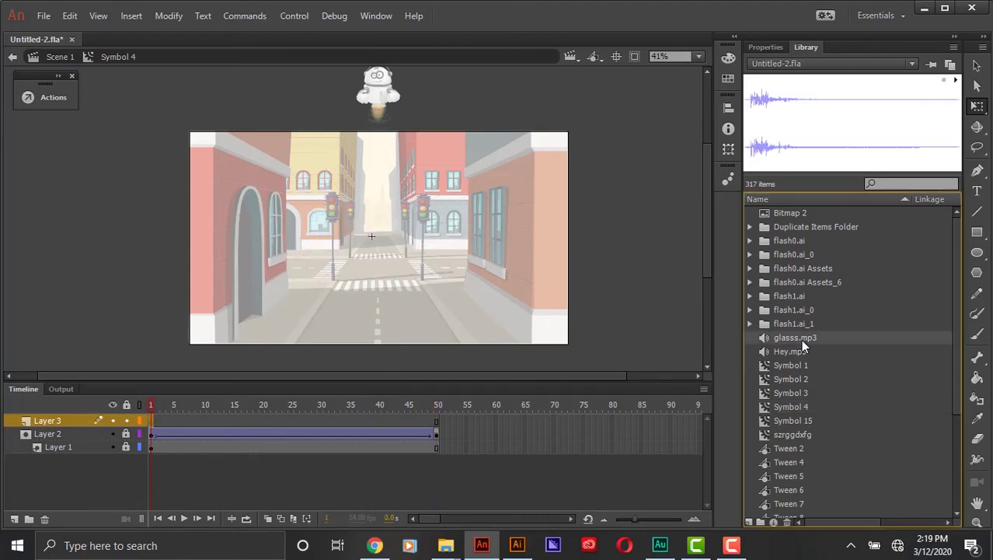
left_click_drag(774, 340, 416, 267)
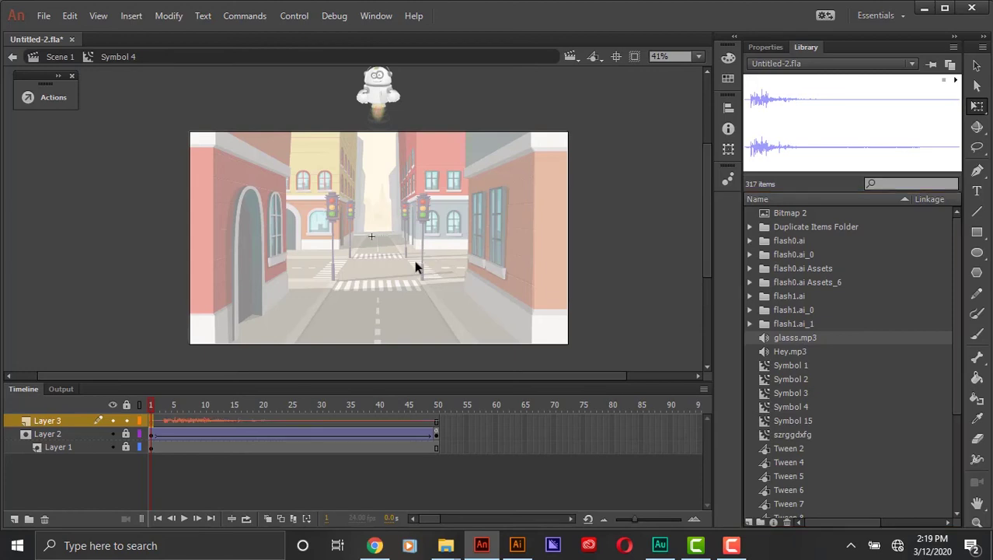
left_click(184, 517)
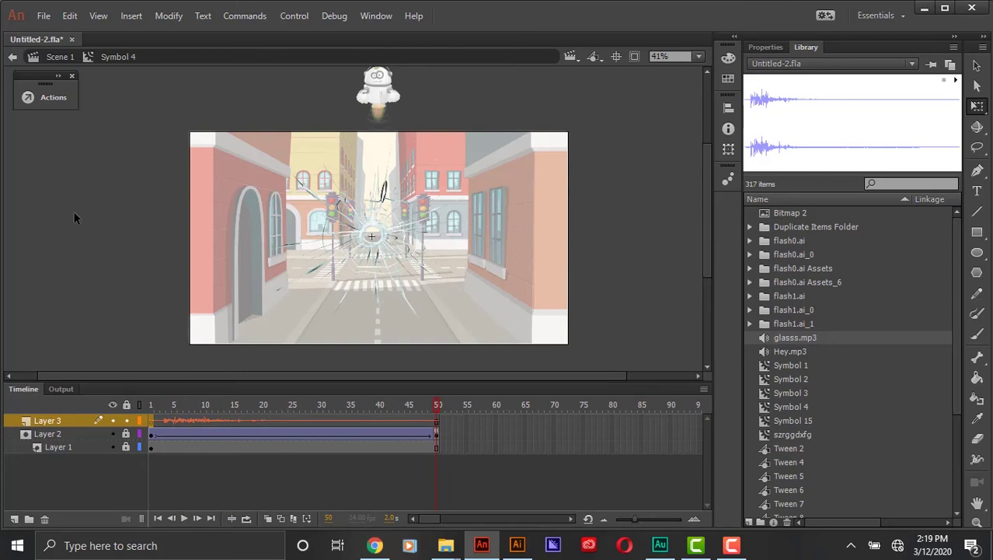
double_click(89, 258)
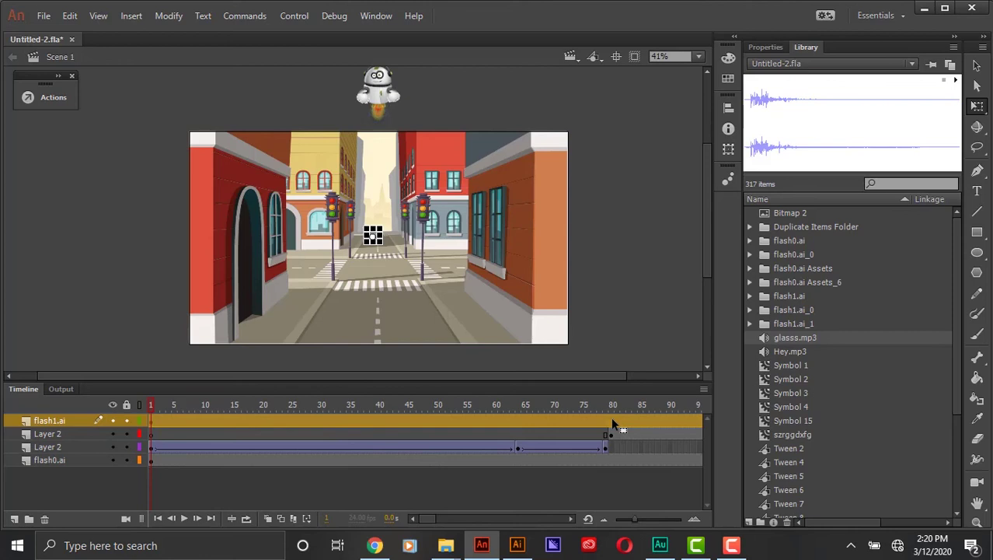
Add Hey.mp3 to a new layer starting from a blank keyframe at frame 115.
left_click(611, 421)
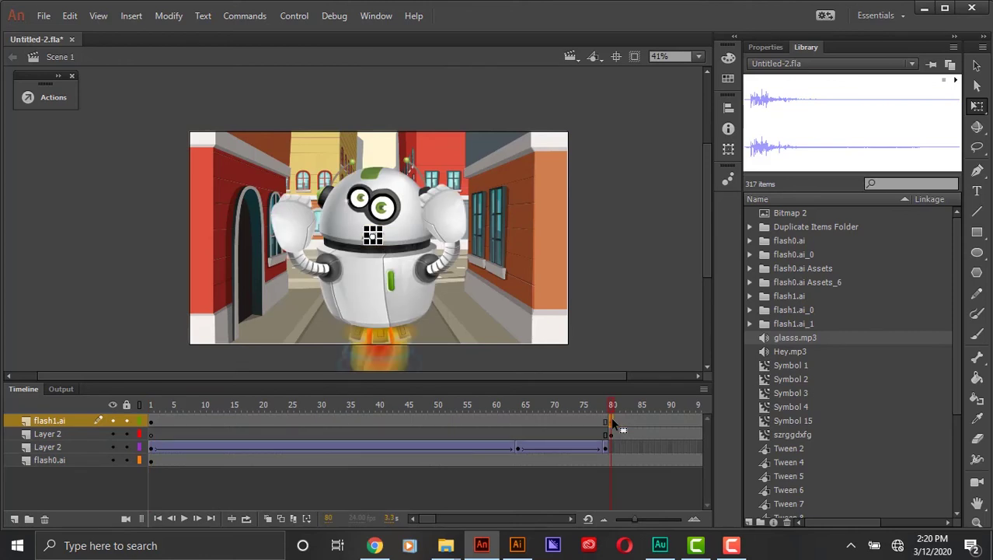
left_click(594, 420)
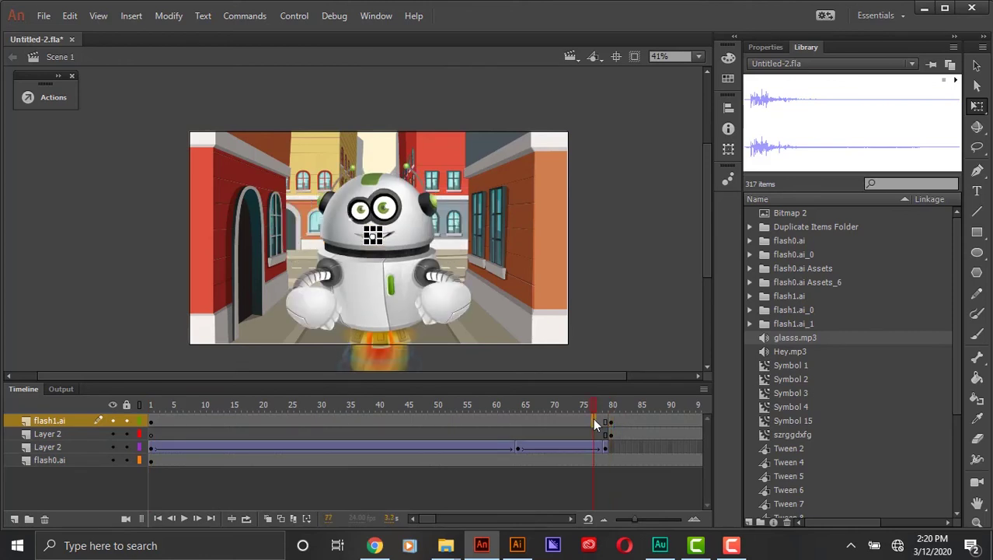
left_click(593, 424)
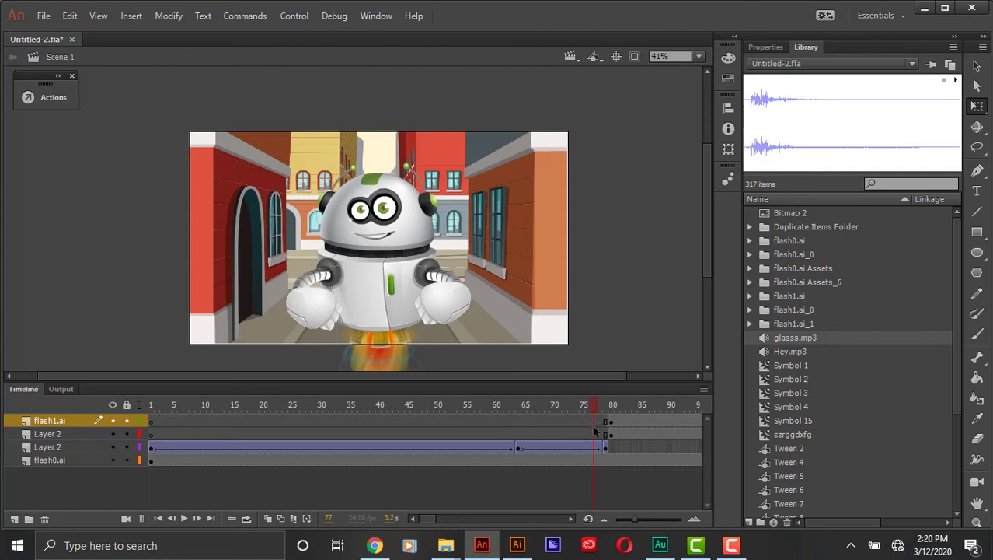
left_click_drag(429, 521, 441, 519)
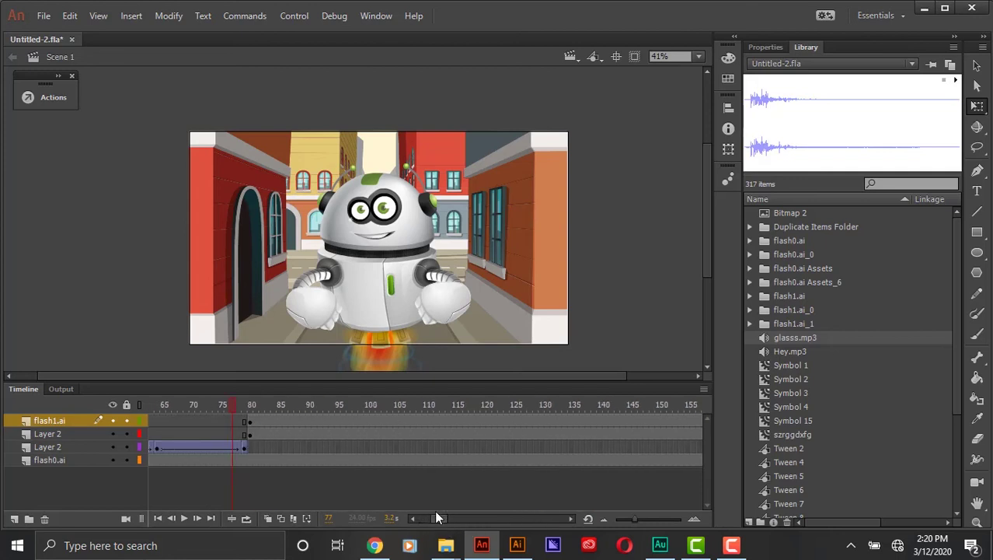
left_click(16, 519)
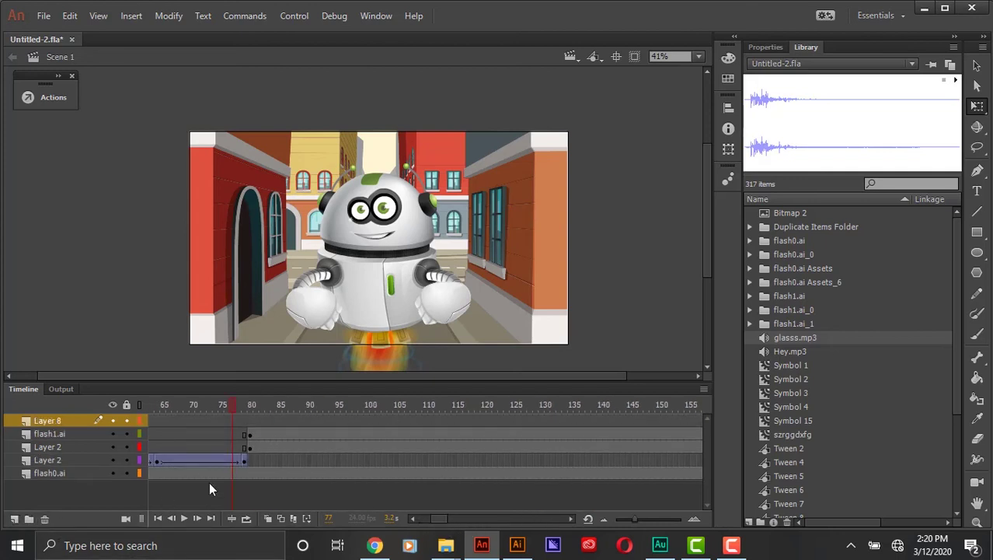
left_click(455, 420)
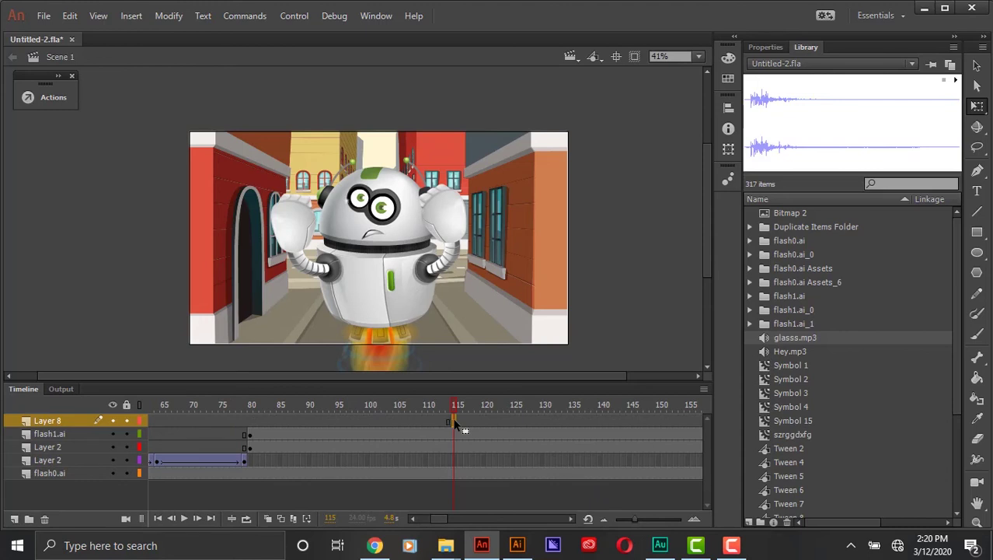
key("F7")
left_click(785, 350)
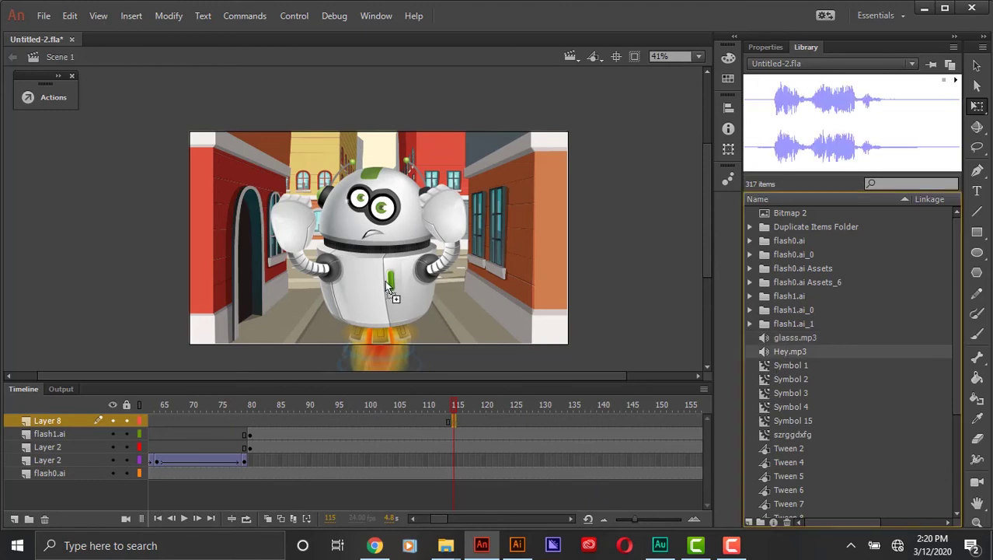
left_click_drag(793, 352, 350, 287)
mouse_move(453, 394)
left_mouse_down()
mouse_move(424, 404)
mouse_move(449, 407)
mouse_move(540, 370)
left_mouse_up()
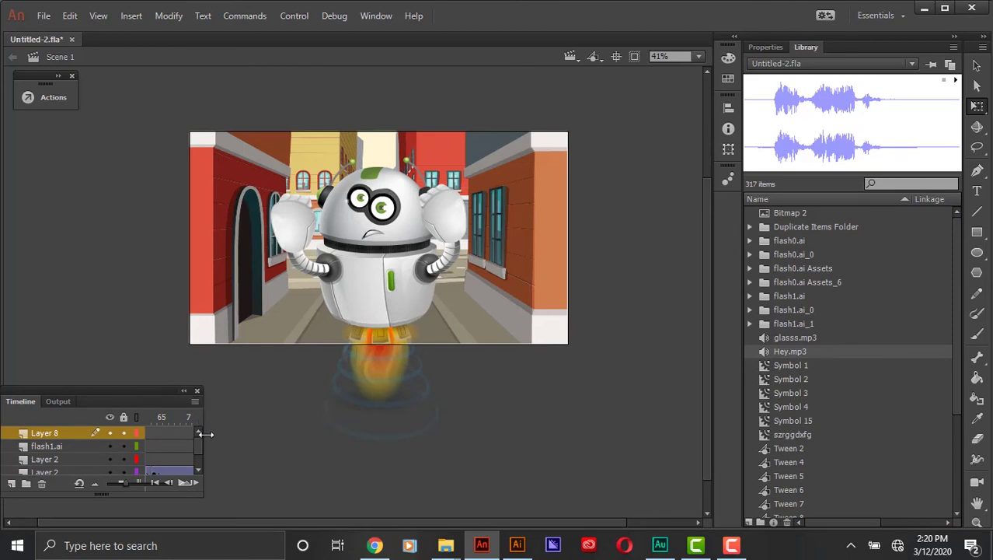
Enlarge the floating timeline to show all layers and test the movie with Ctrl+Enter.
left_click_drag(204, 435, 729, 445)
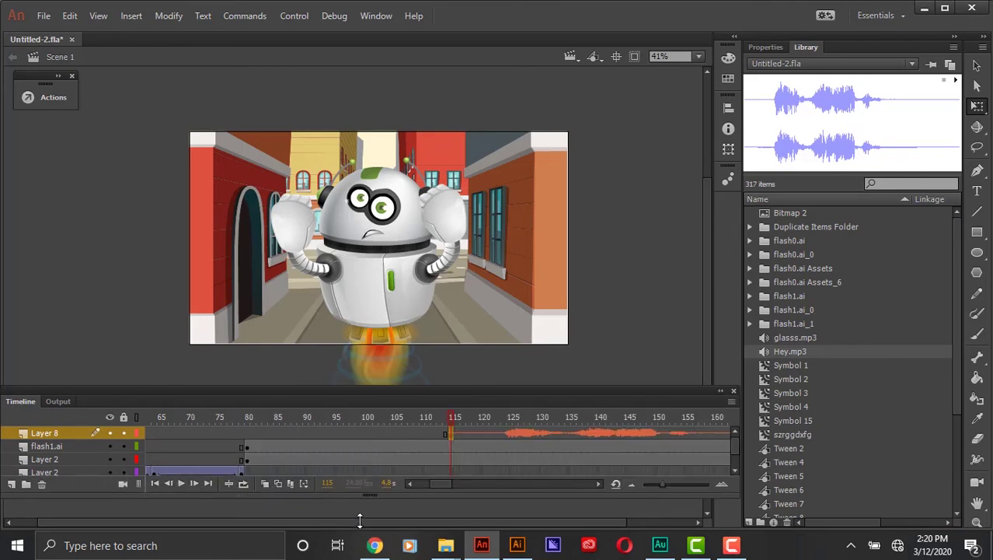
left_click_drag(360, 497, 360, 526)
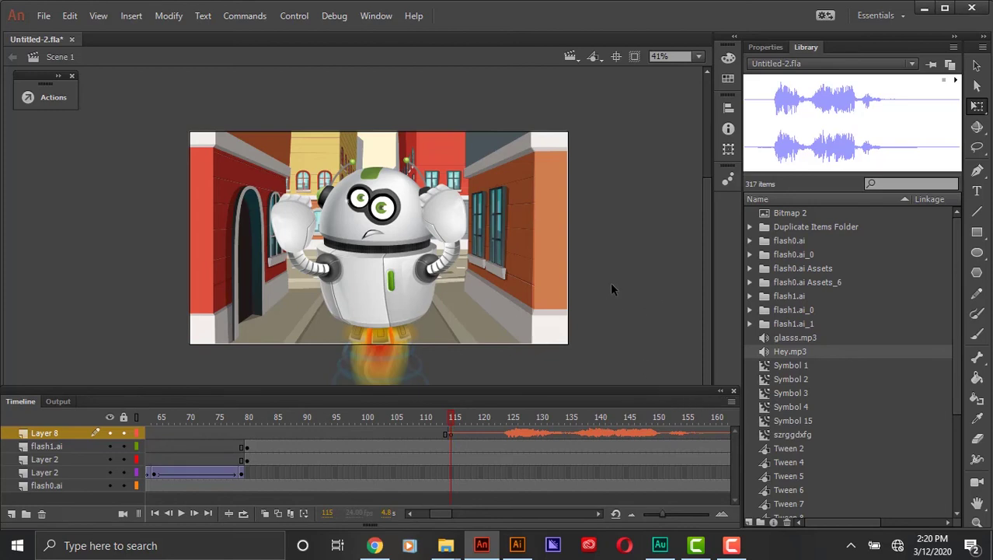
key("ctrl+Return")
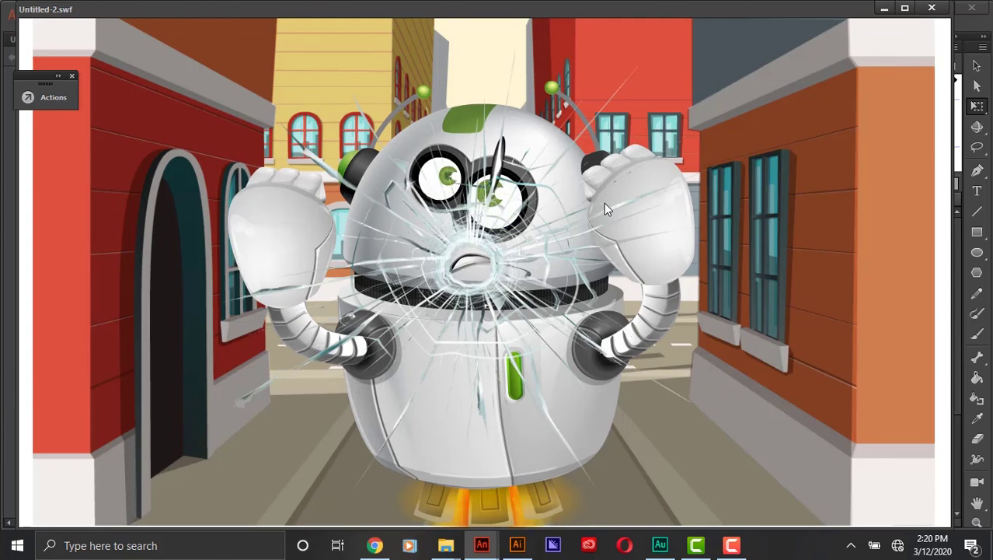
Close the SWF test-movie preview to return to the robot scene in the editor.
left_click(931, 8)
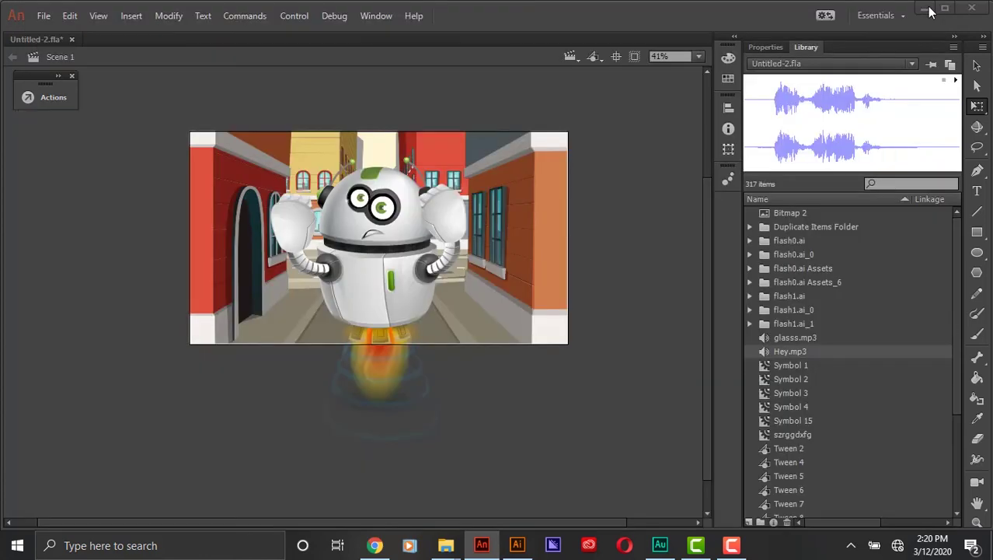